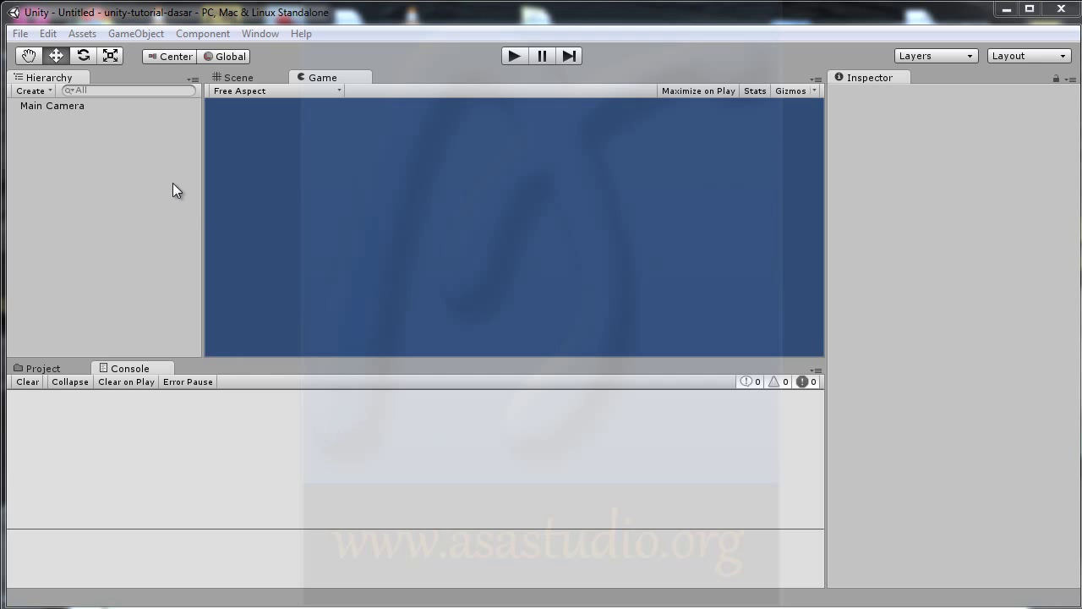
# - Create a new Terrain object from the GameObject > Create Other menu
pyautogui.click(148, 36)
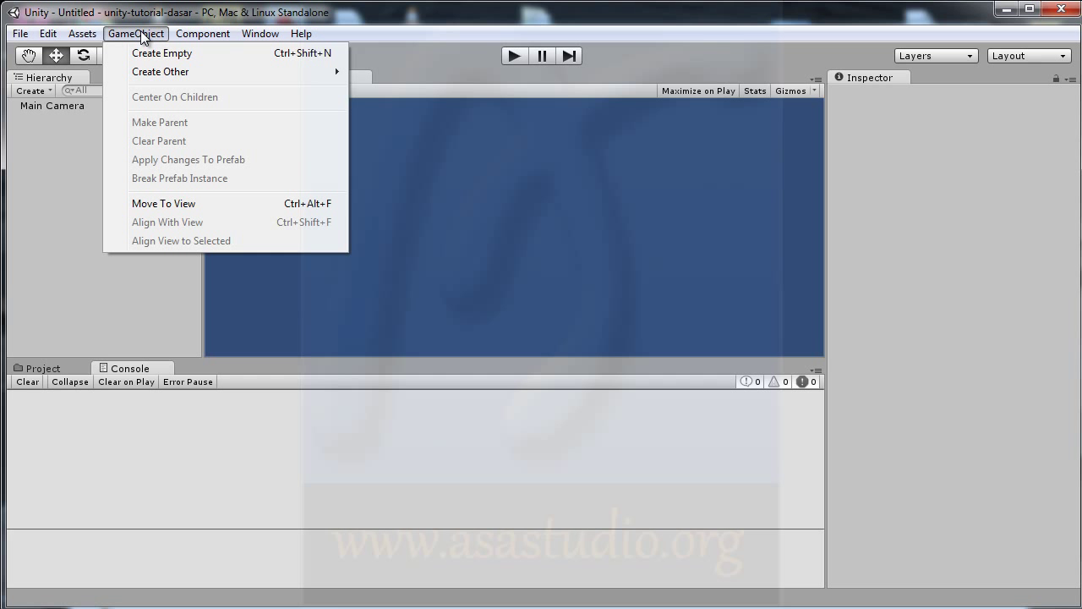
pyautogui.moveTo(152, 72)
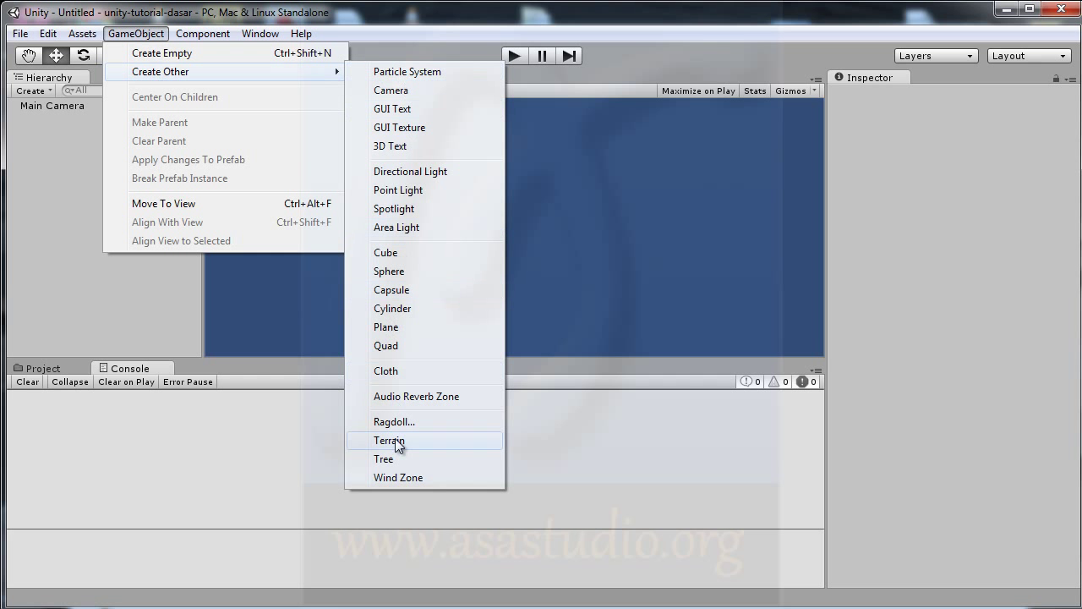
pyautogui.click(398, 442)
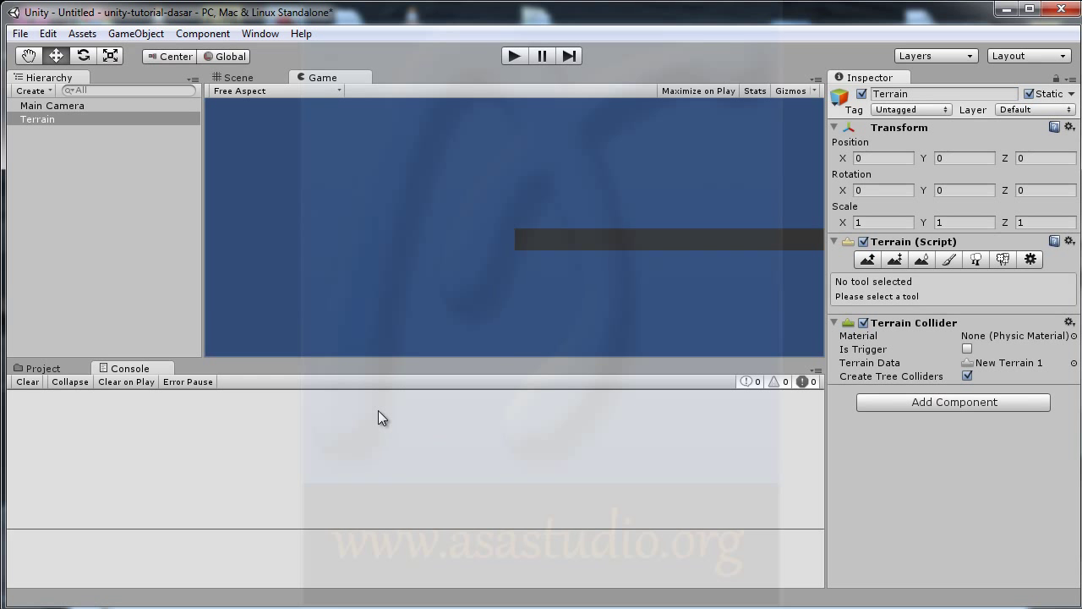
# - Switch to the Scene view and select the new Terrain in the Hierarchy
pyautogui.click(235, 74)
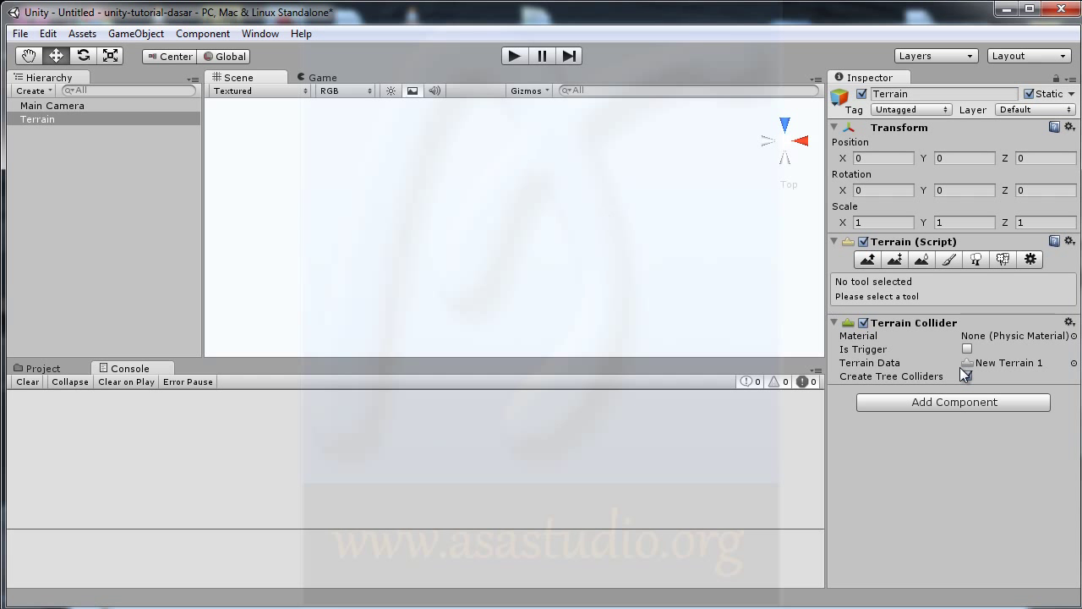
pyautogui.click(25, 118)
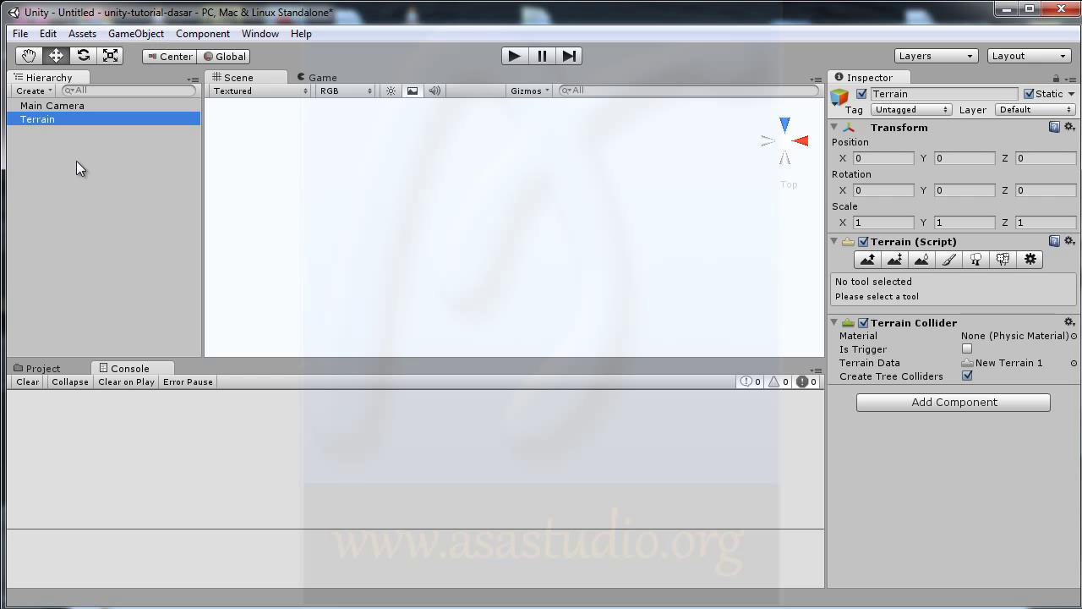
pyautogui.click(104, 182)
pyautogui.click(131, 34)
# - Add a Directional Light and check it in the Game view before returning to Scene
pyautogui.moveTo(170, 72)
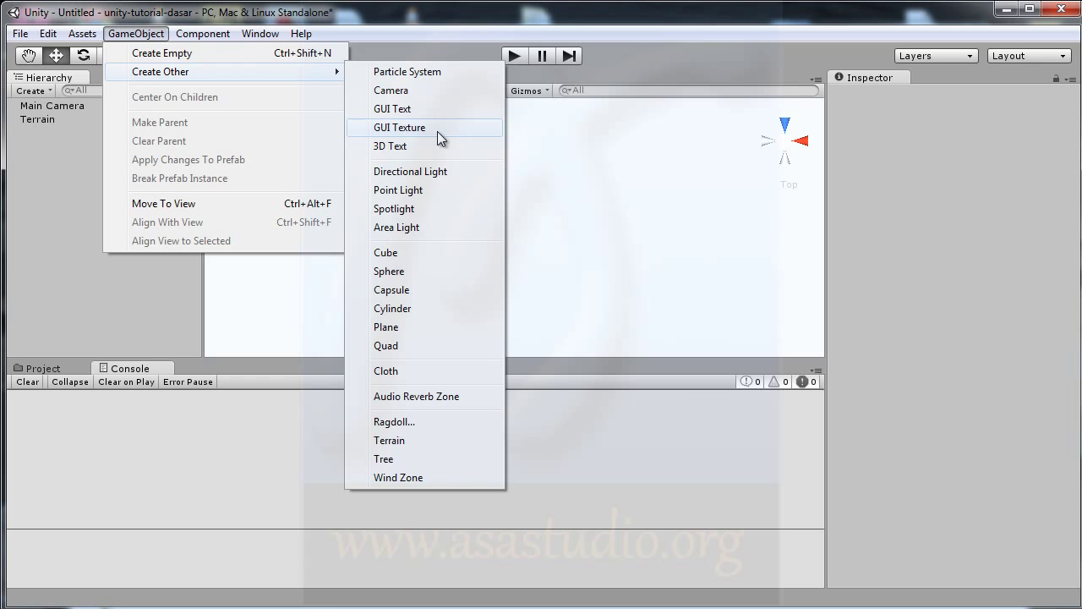
pyautogui.click(435, 171)
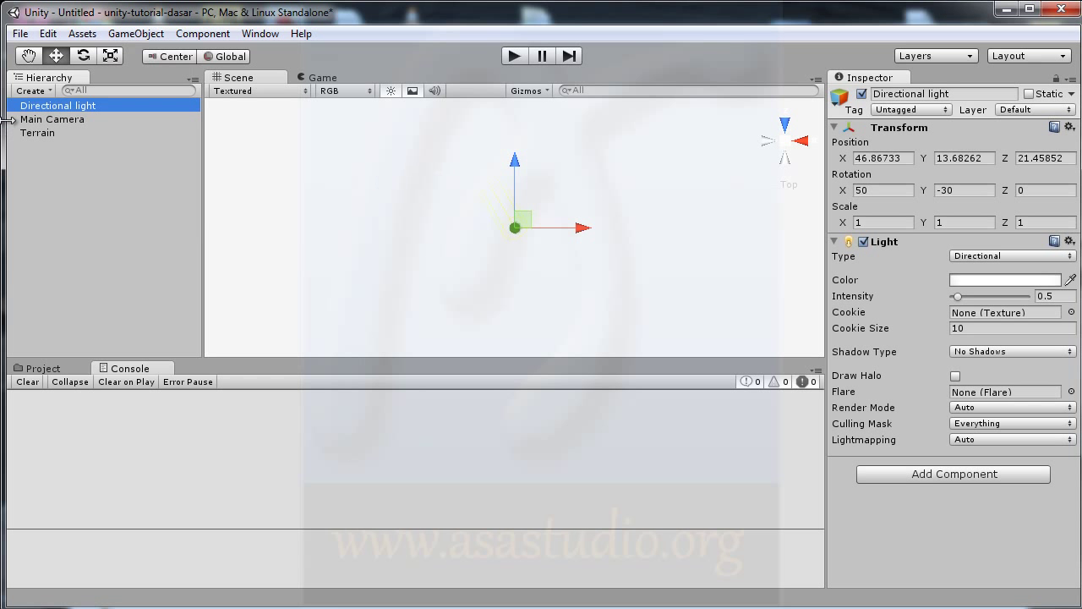
pyautogui.click(324, 78)
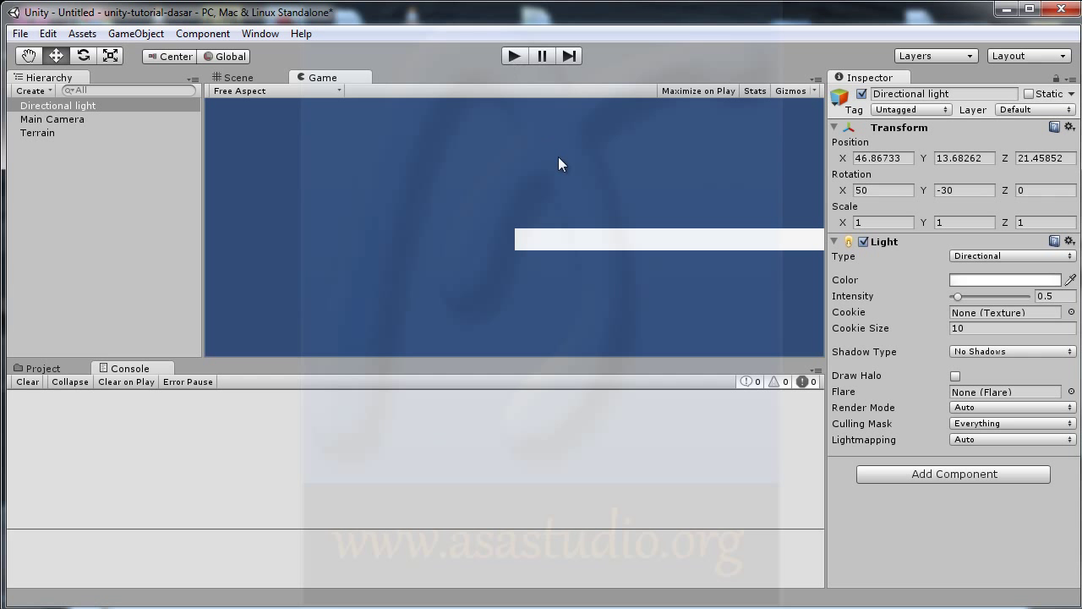
pyautogui.click(238, 78)
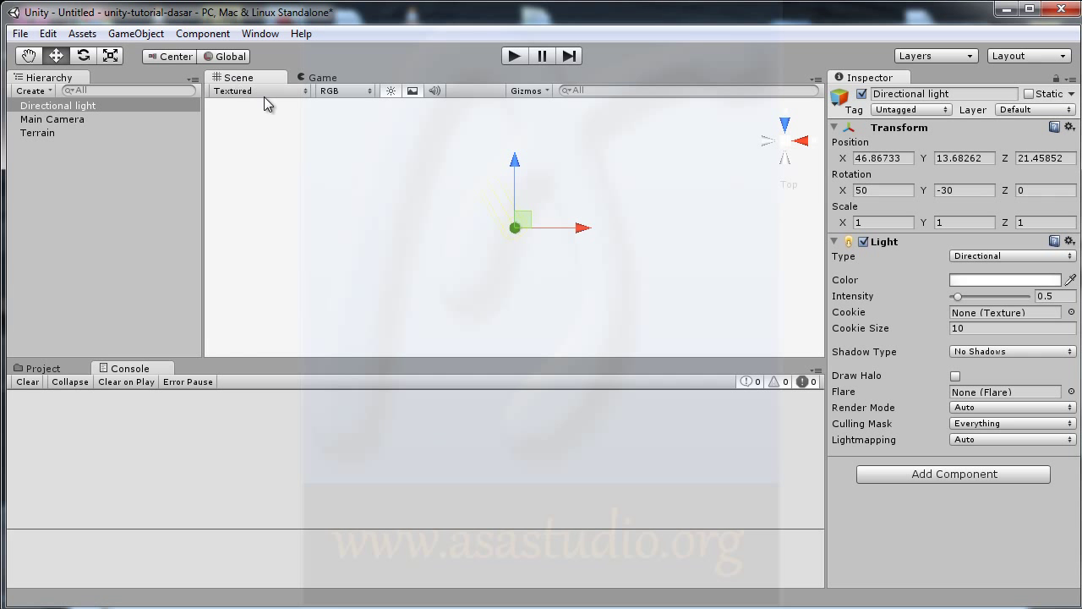
# - Raise the Main Camera above the terrain from a side view and check its Game view shot
pyautogui.click(30, 119)
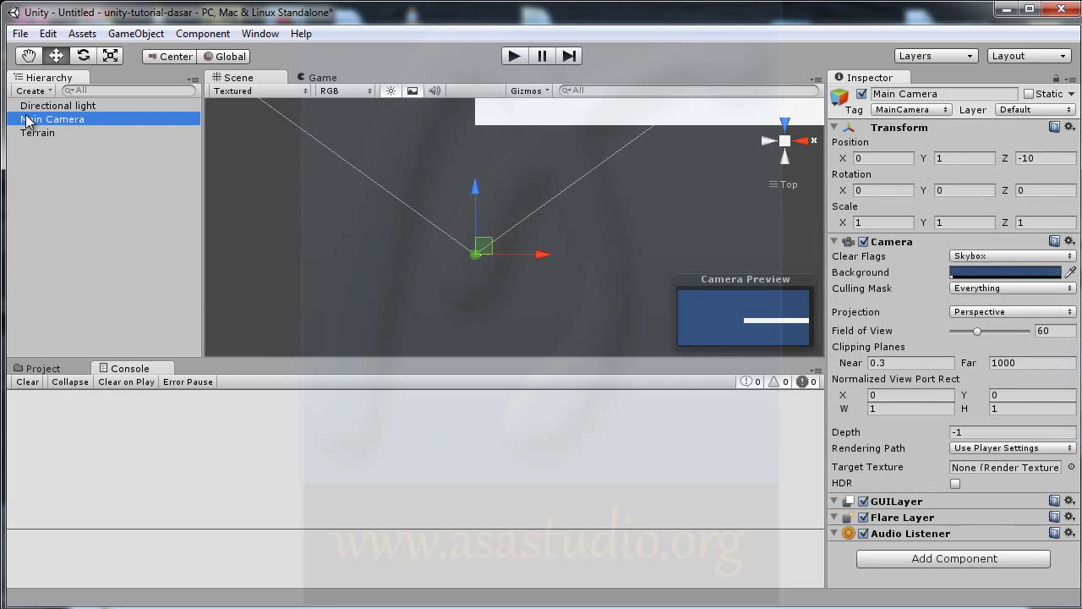
pyautogui.click(801, 141)
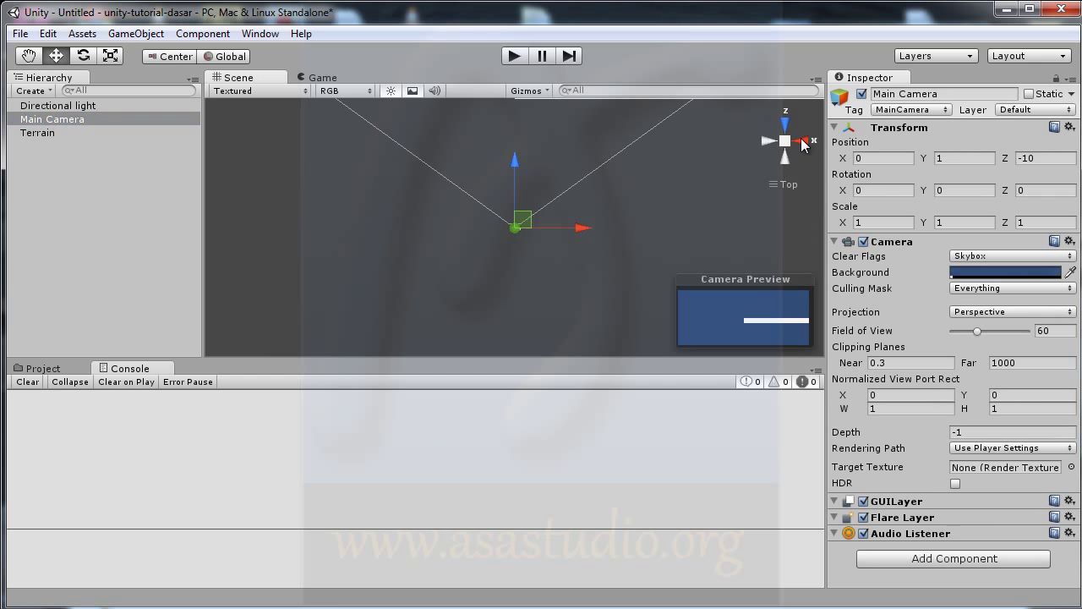
pyautogui.moveTo(512, 176); pyautogui.dragTo(523, 105)
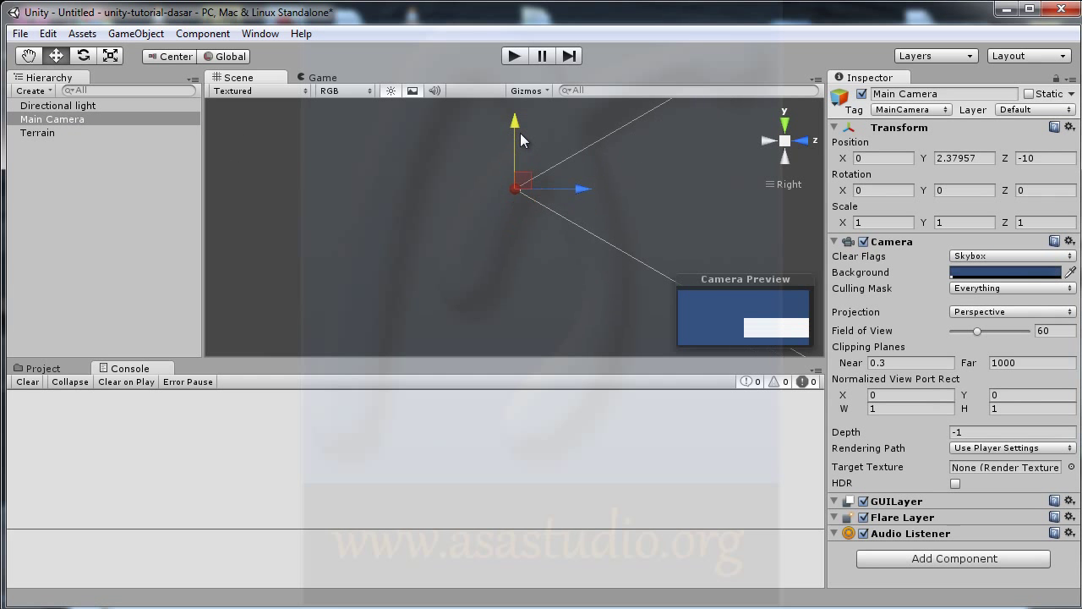
pyautogui.click(319, 78)
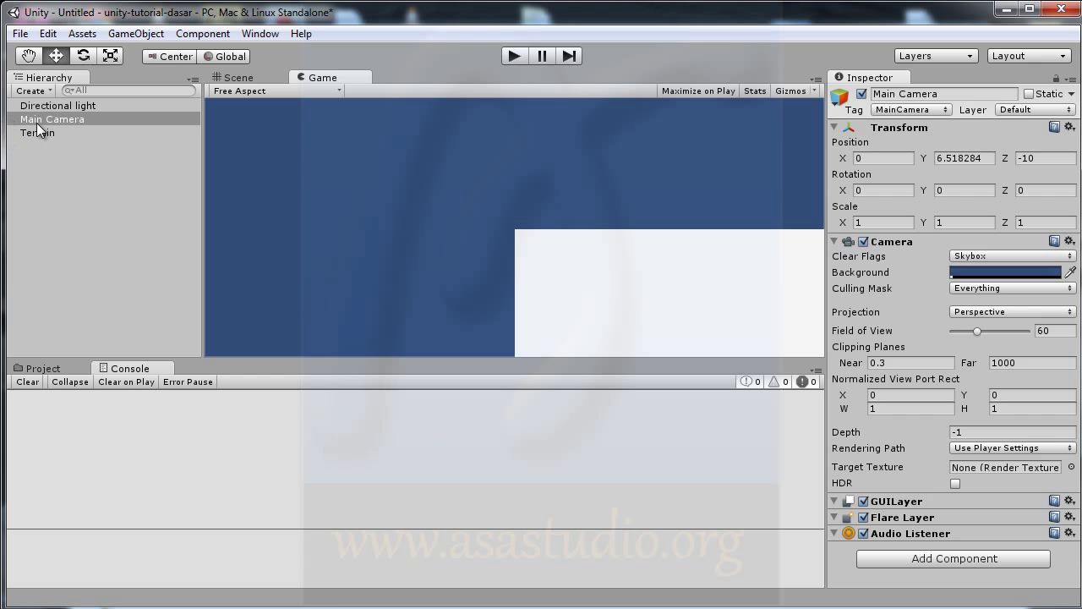
pyautogui.click(253, 76)
# - From the top view, move the camera right and forward to 21.02206, 6.518284, 0.2482443 and preview it
pyautogui.click(780, 127)
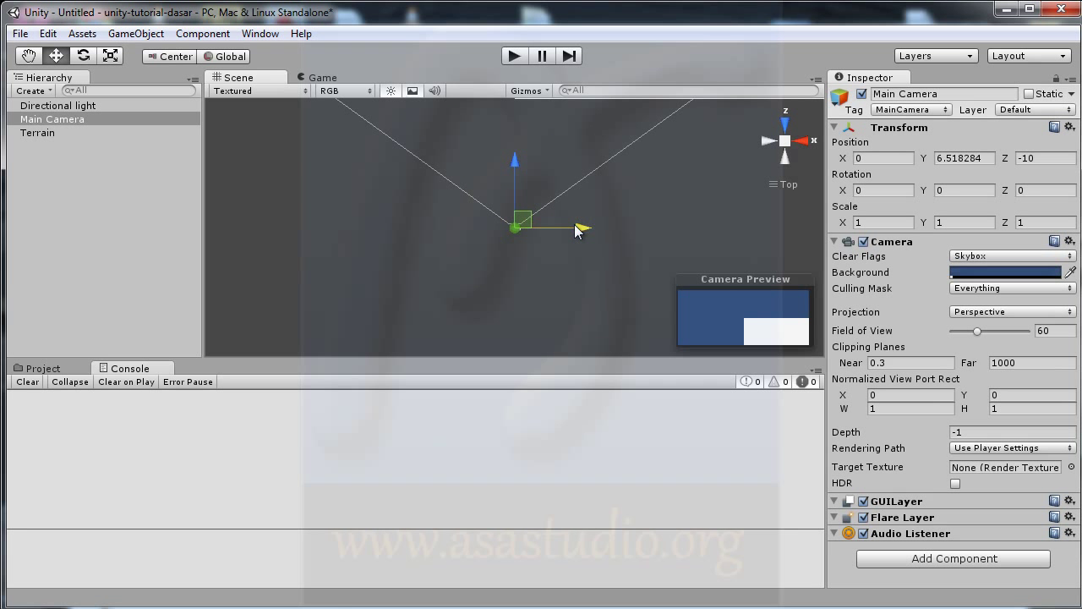
pyautogui.moveTo(577, 230); pyautogui.dragTo(845, 227)
pyautogui.moveTo(788, 201); pyautogui.dragTo(793, 67)
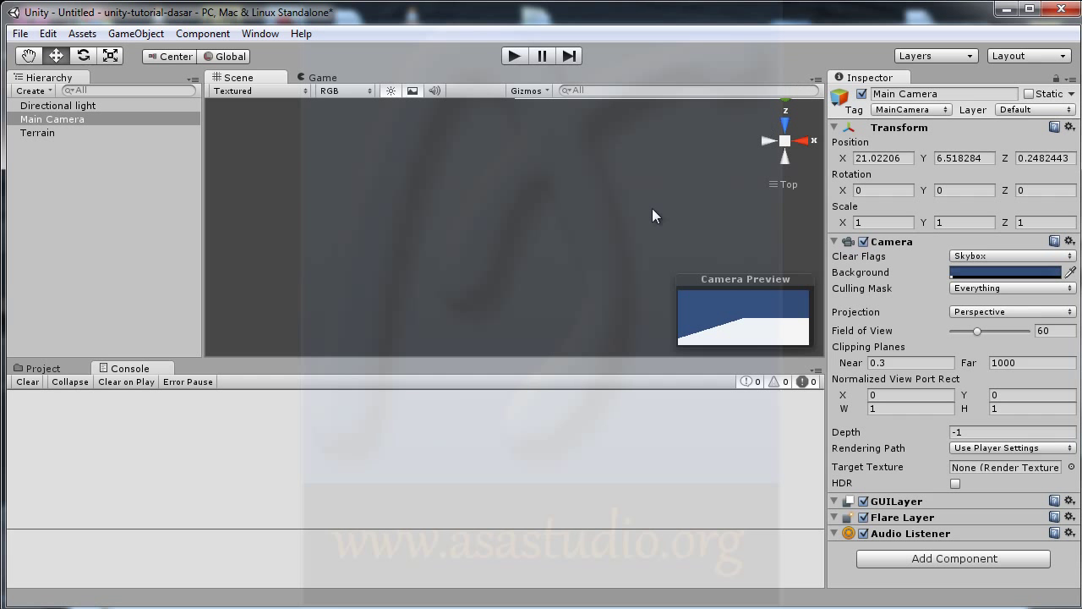
pyautogui.moveTo(633, 176); pyautogui.dragTo(370, 355, button='middle')
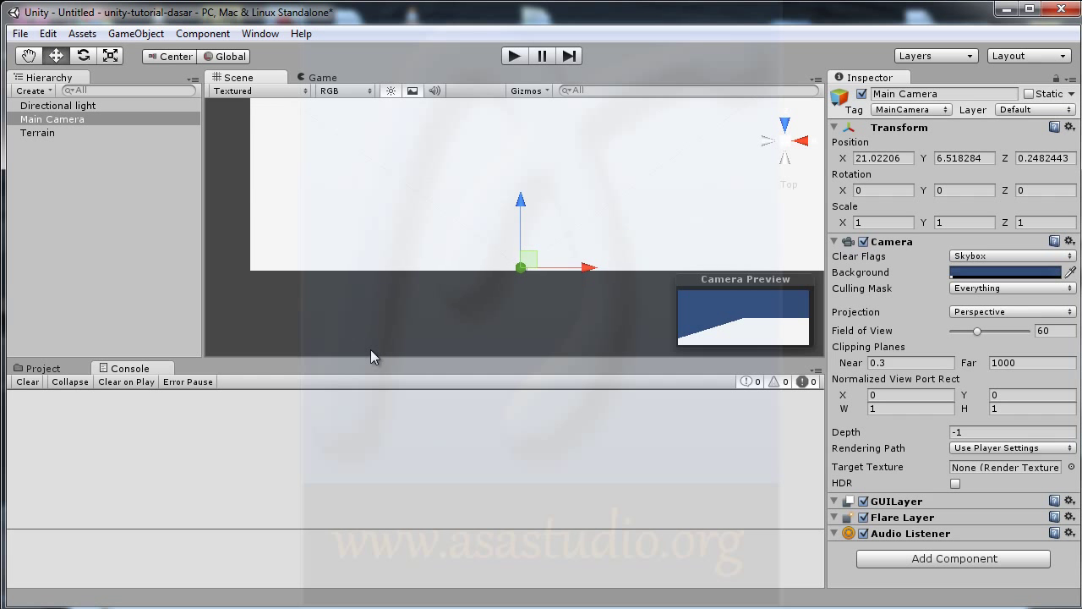
pyautogui.click(323, 77)
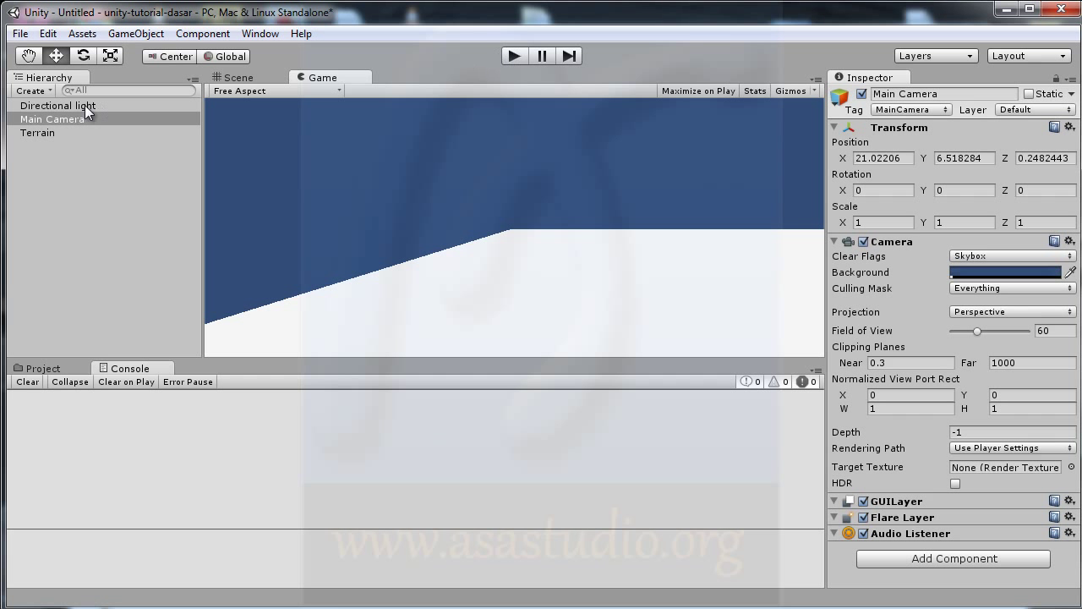
# - Select the Terrain and zoom and pan the Scene view across it
pyautogui.click(33, 134)
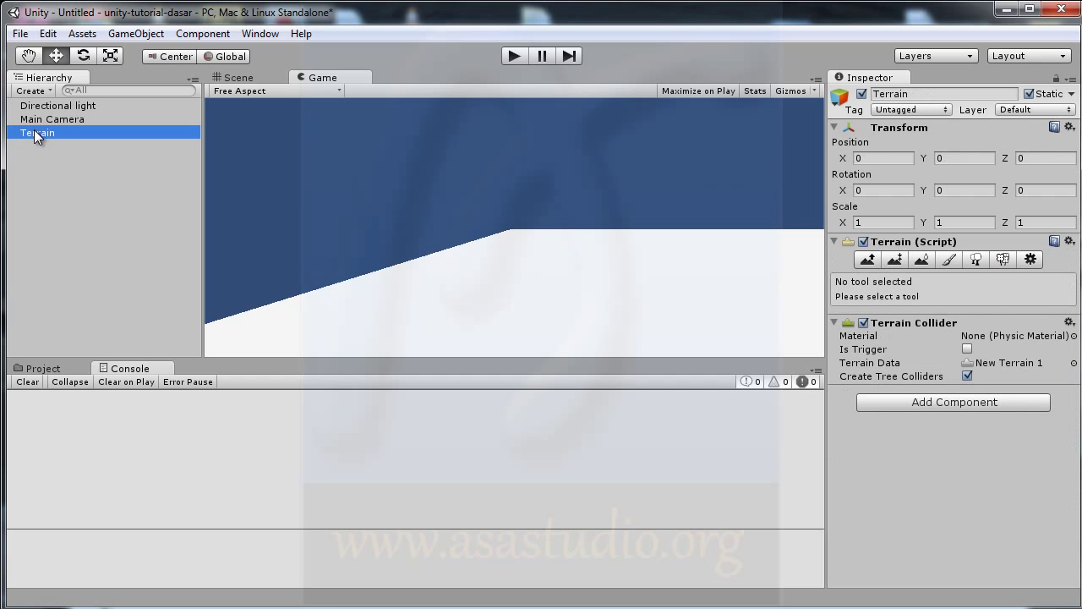
pyautogui.click(238, 78)
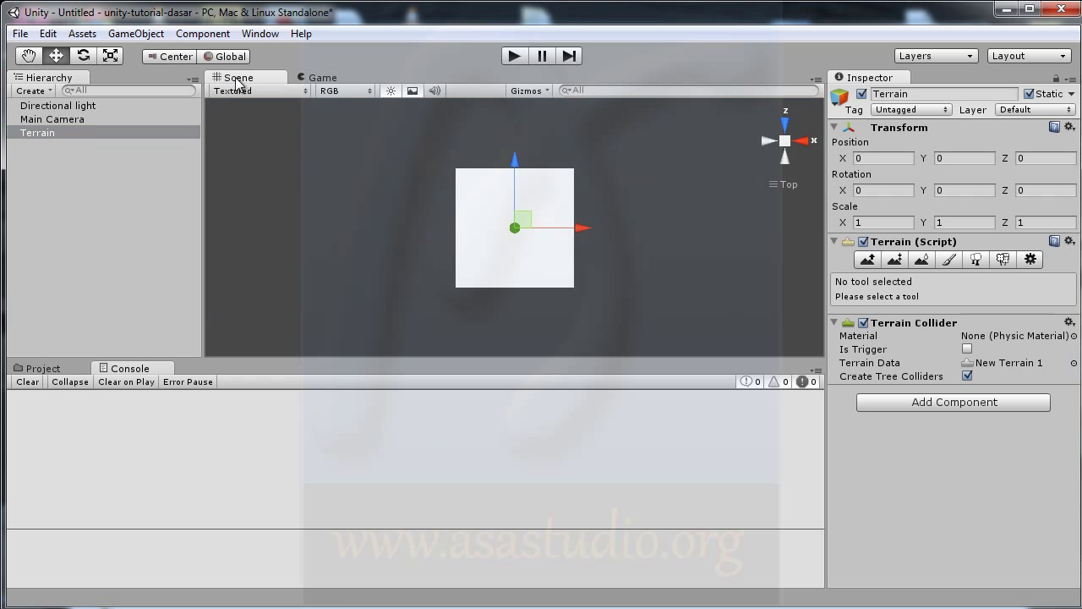
pyautogui.scroll(2, 659, 213)
pyautogui.scroll(2, 660, 211)
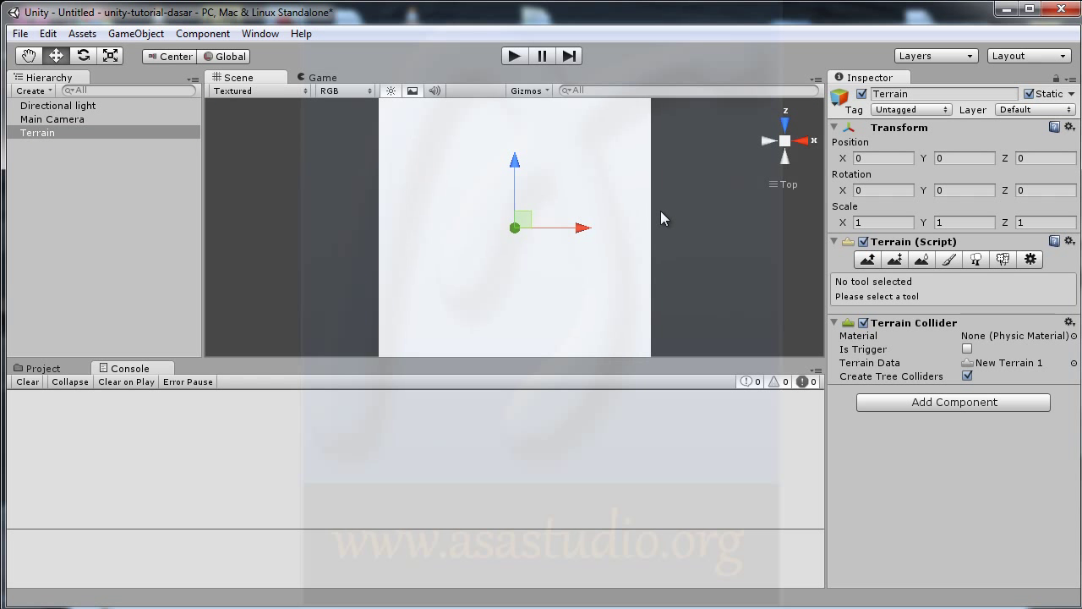
pyautogui.moveTo(656, 256); pyautogui.dragTo(666, 242, button='middle')
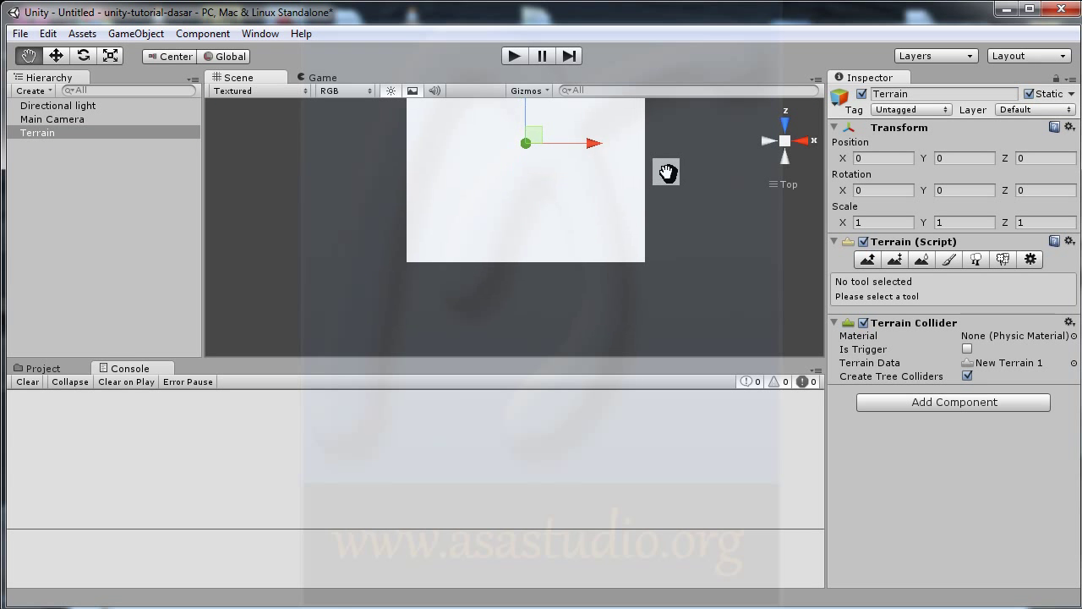
pyautogui.scroll(2, 669, 173)
pyautogui.scroll(2, 669, 174)
pyautogui.moveTo(492, 282); pyautogui.dragTo(704, 190, button='middle')
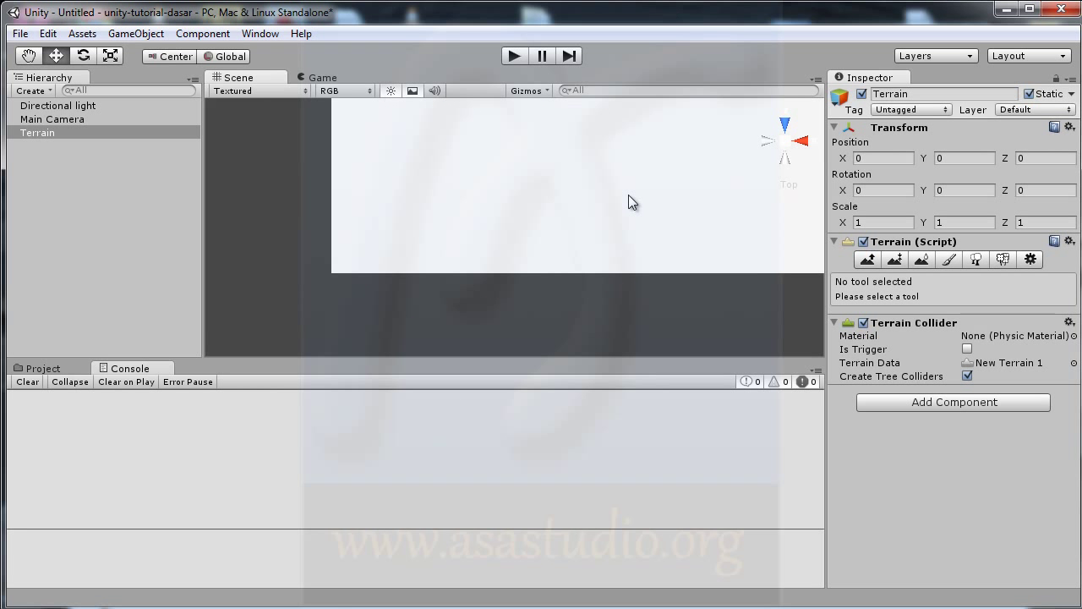
# - Drag the Main Camera to X 449.0955 and Z -3.149217
pyautogui.click(35, 118)
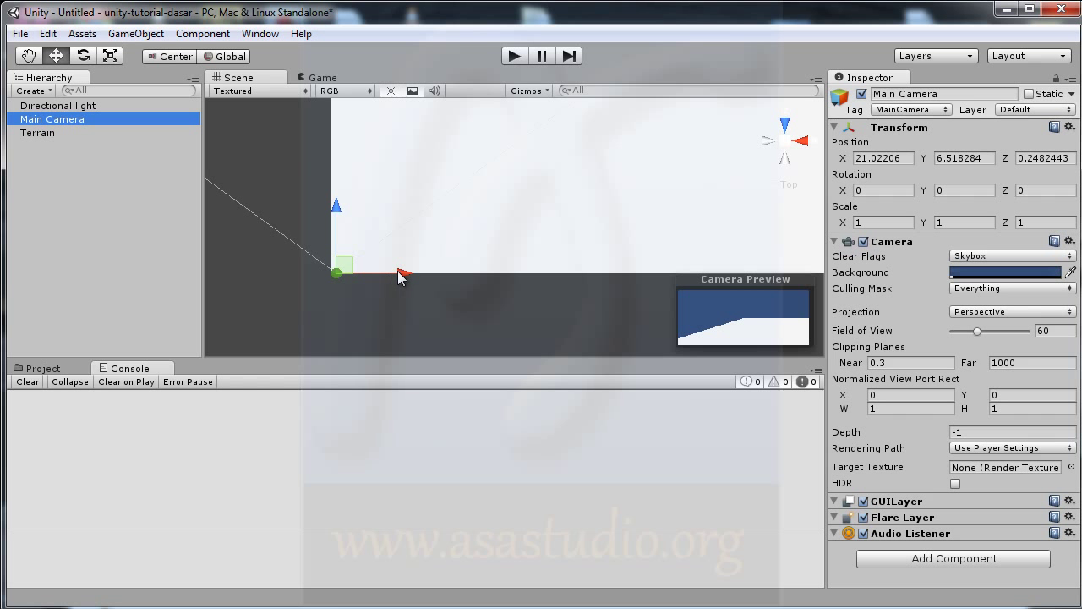
pyautogui.moveTo(410, 277); pyautogui.dragTo(511, 276)
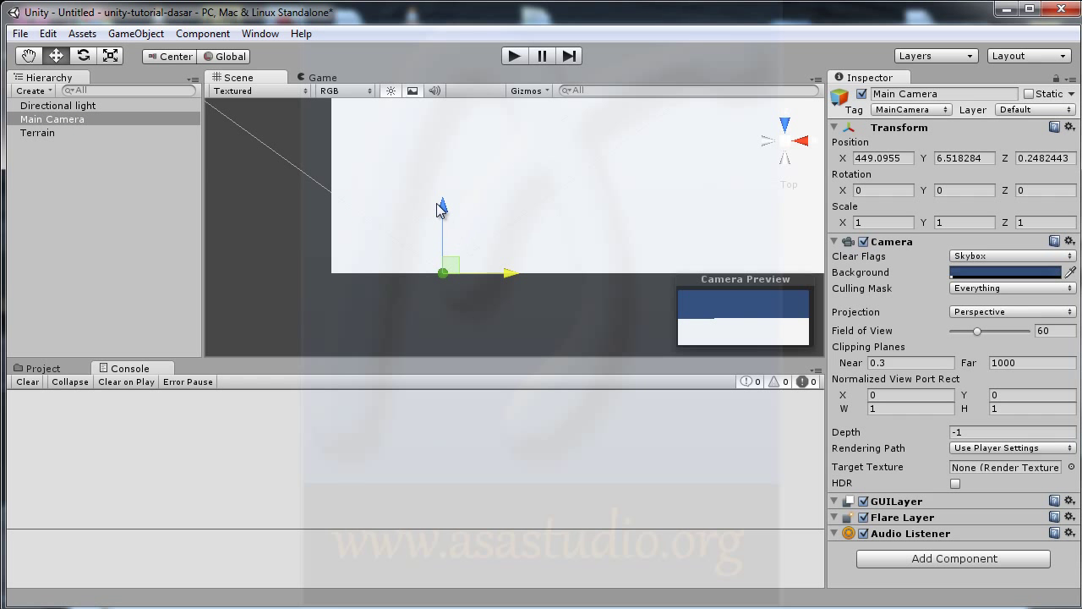
pyautogui.moveTo(446, 215); pyautogui.dragTo(440, 249)
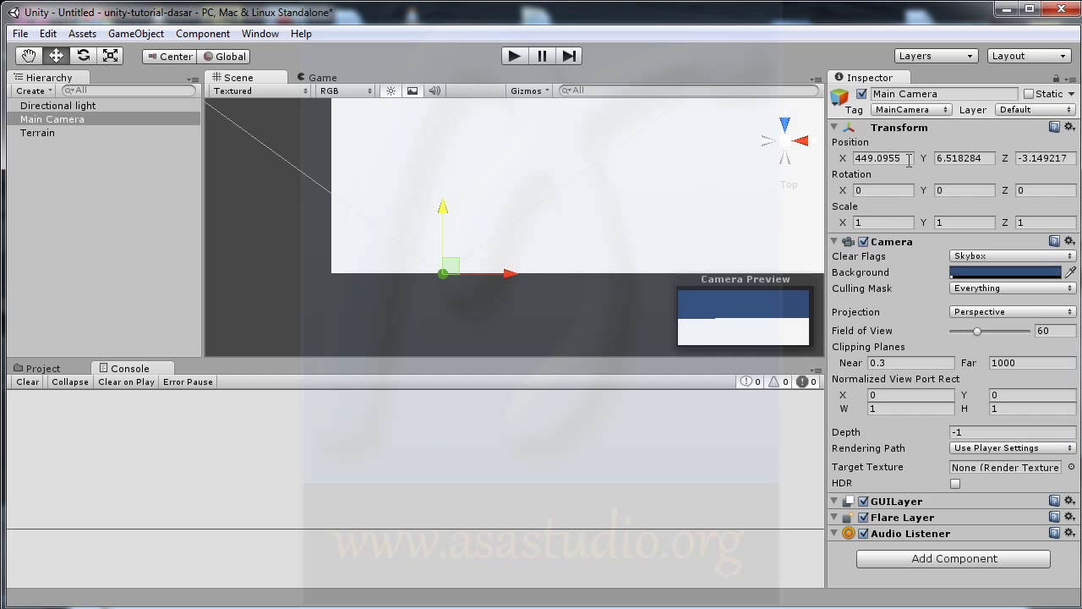
# - Reset the Main Camera's Position X, Y and Z to 0
pyautogui.click(908, 159)
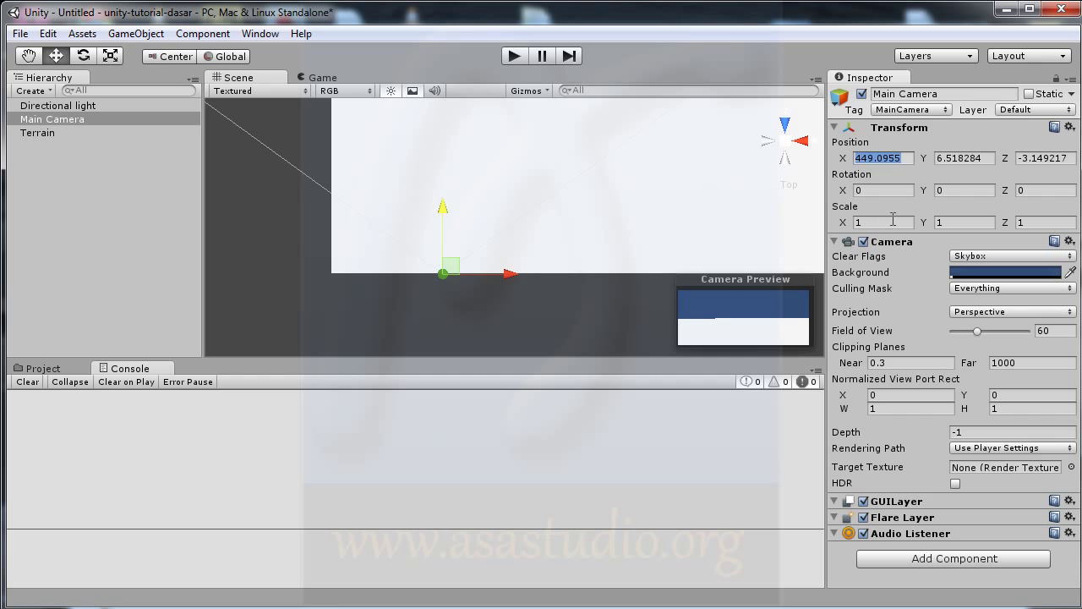
pyautogui.write('0')
pyautogui.click(958, 156)
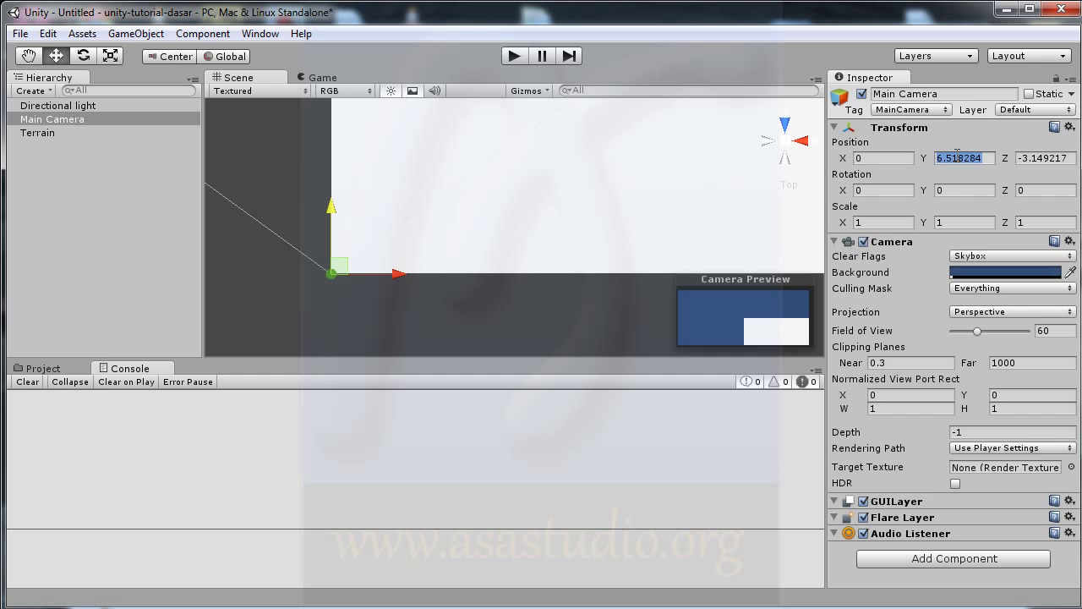
pyautogui.write('0')
pyautogui.click(1030, 161)
pyautogui.write('0')
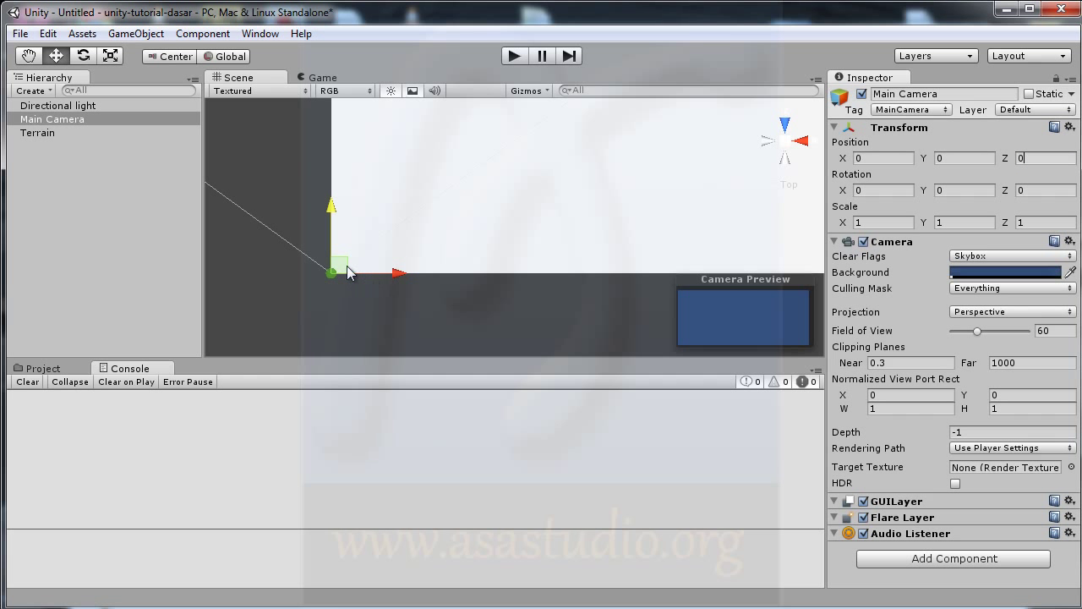
# - Move the Main Camera to X 1063.389 and Y 0.92, then preview its Game view shot
pyautogui.click(31, 133)
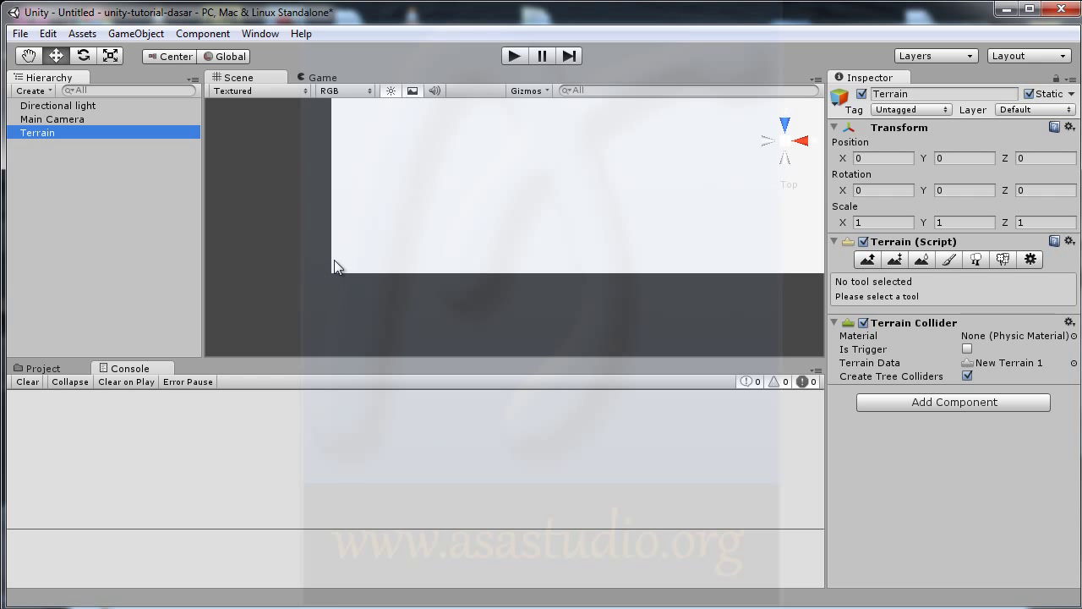
pyautogui.click(44, 120)
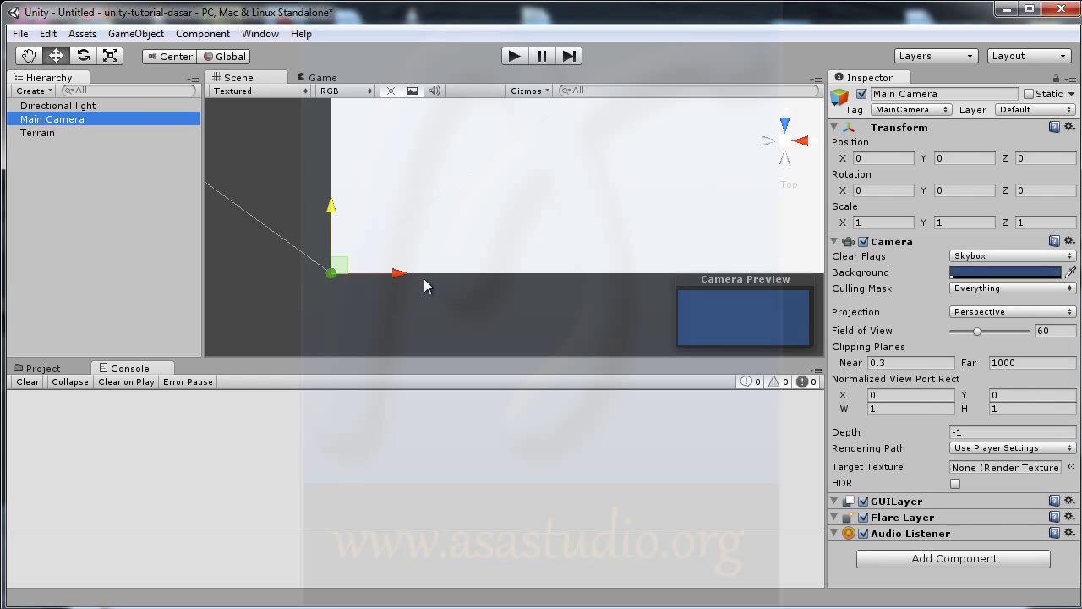
pyautogui.moveTo(396, 278); pyautogui.dragTo(662, 282)
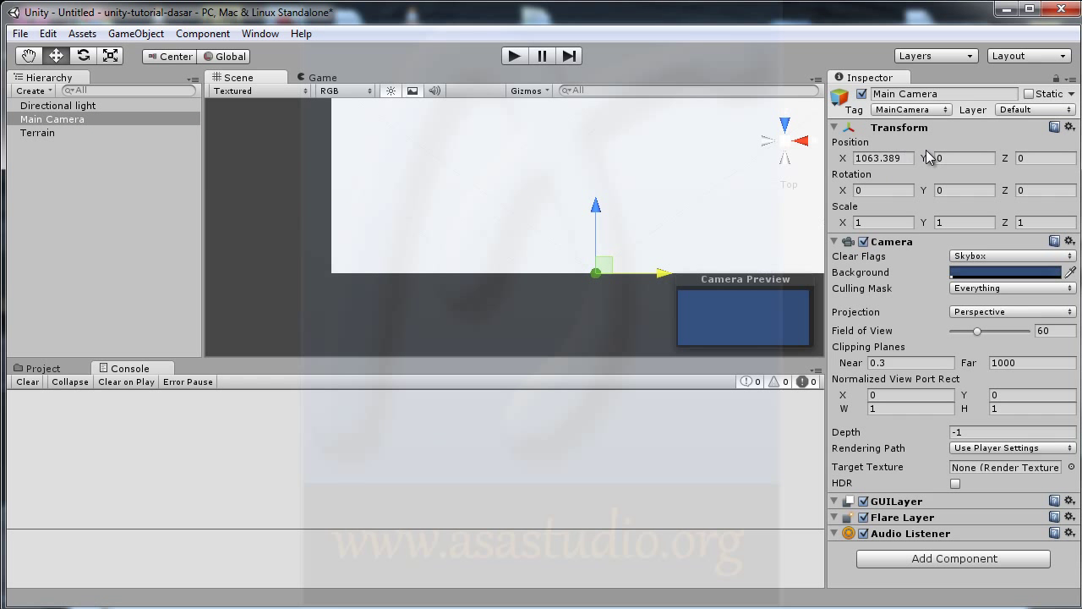
pyautogui.moveTo(923, 161)
pyautogui.mouseDown()
pyautogui.moveTo(972, 169)
pyautogui.moveTo(957, 172)
pyautogui.mouseUp()
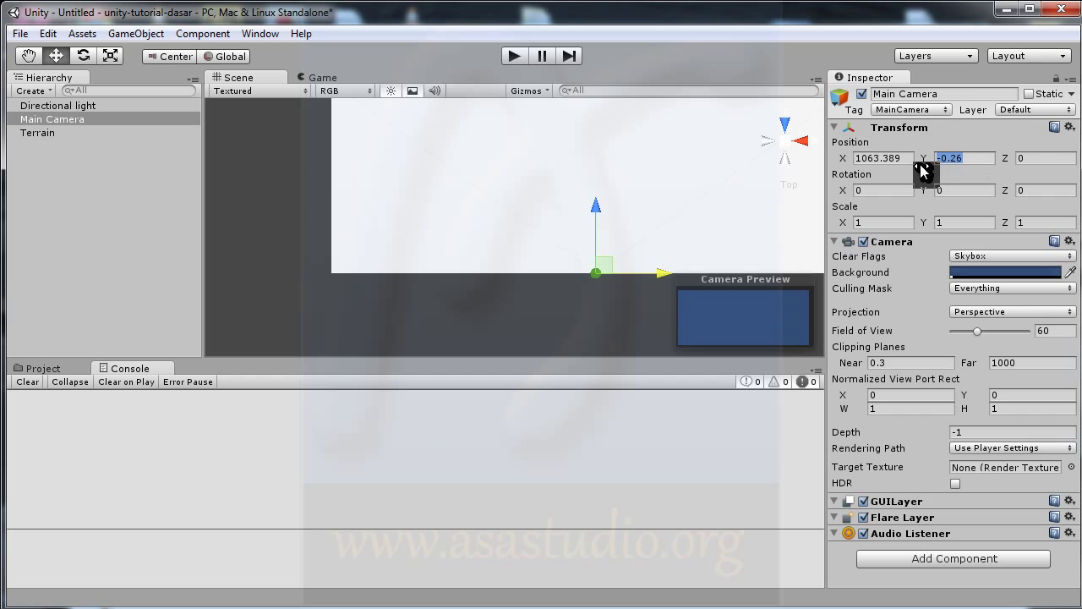
pyautogui.click(319, 78)
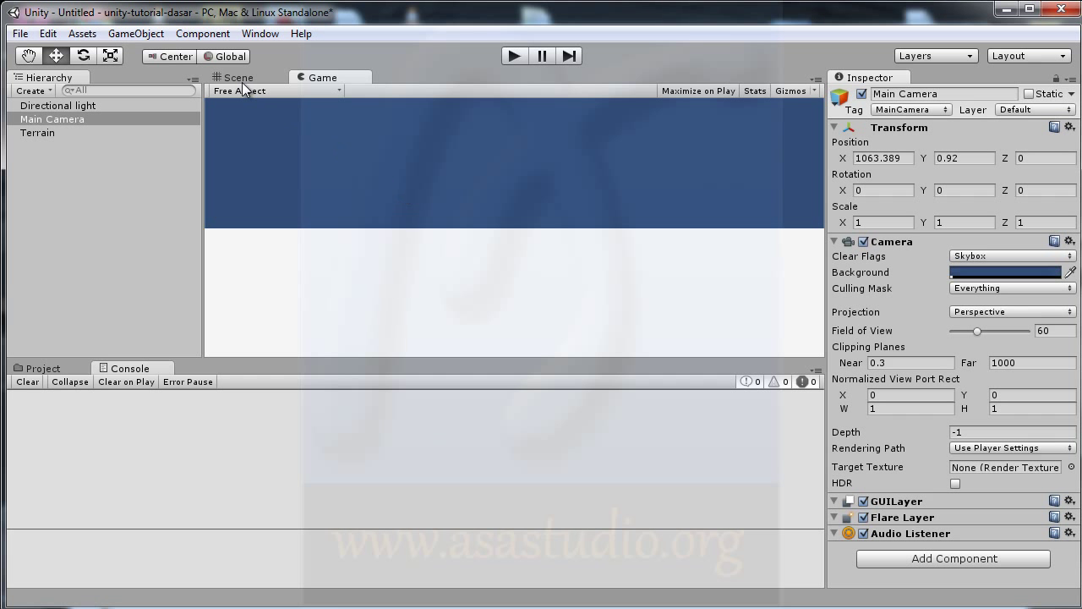
# - Select the Terrain, open its Paint Texture tool (no textures yet), and switch to the browser
pyautogui.click(240, 78)
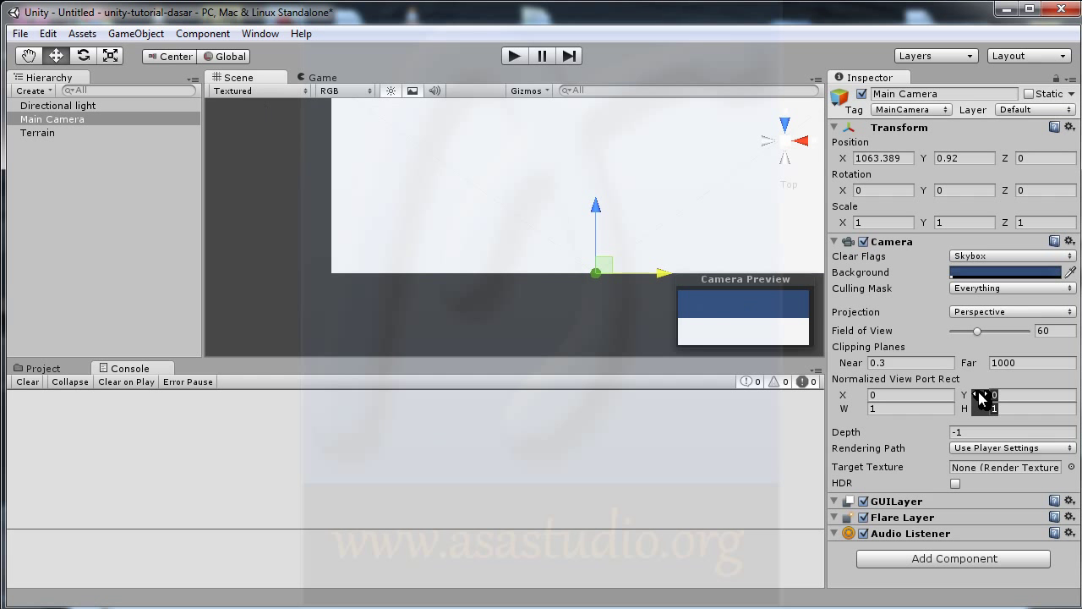
pyautogui.click(44, 133)
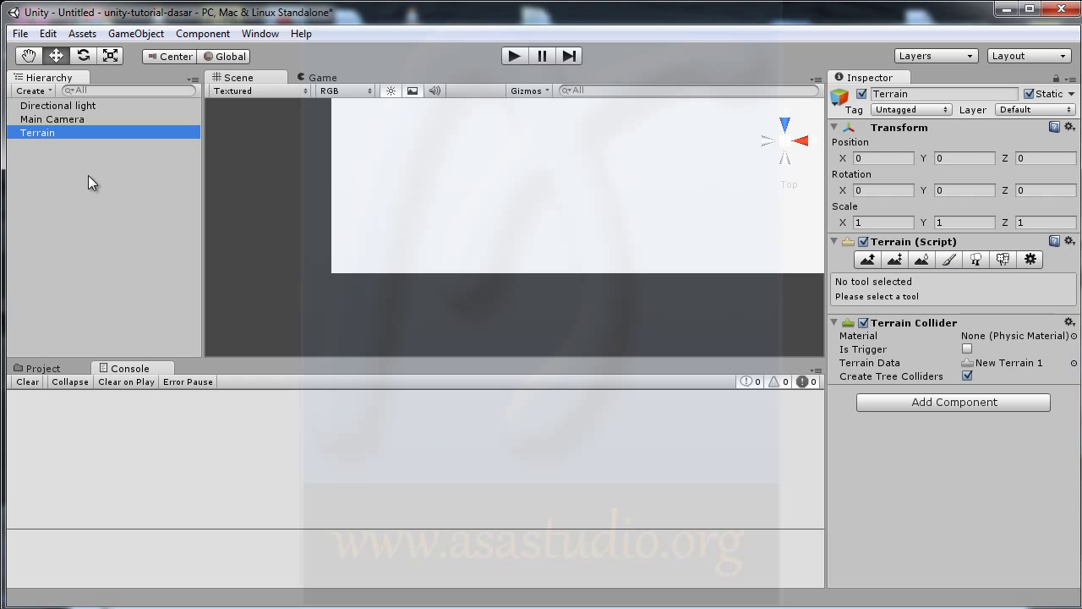
pyautogui.click(950, 264)
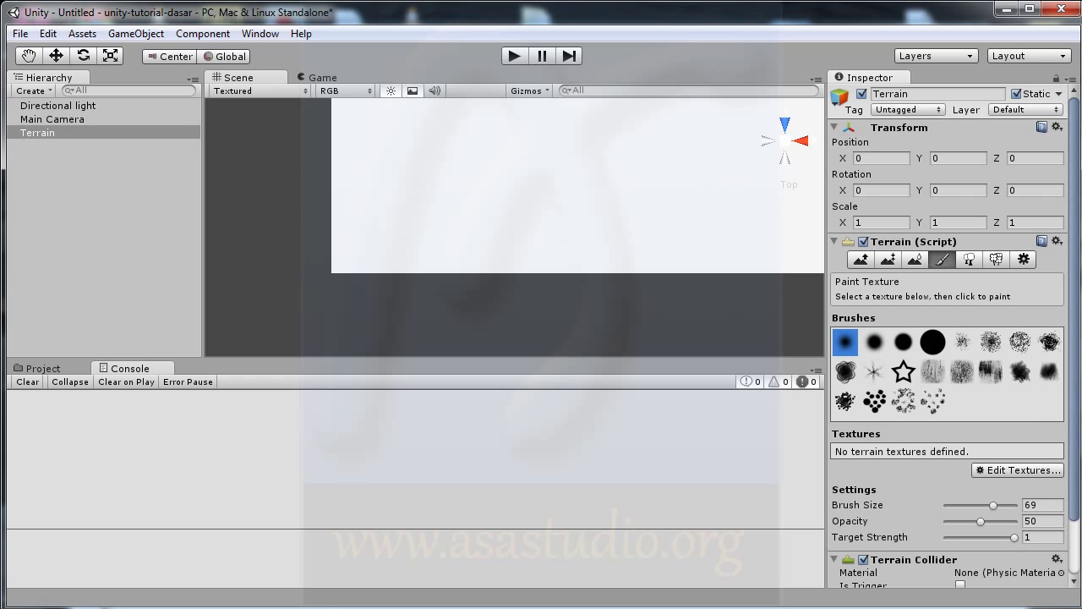
pyautogui.hotkey('alt', 'Tab')
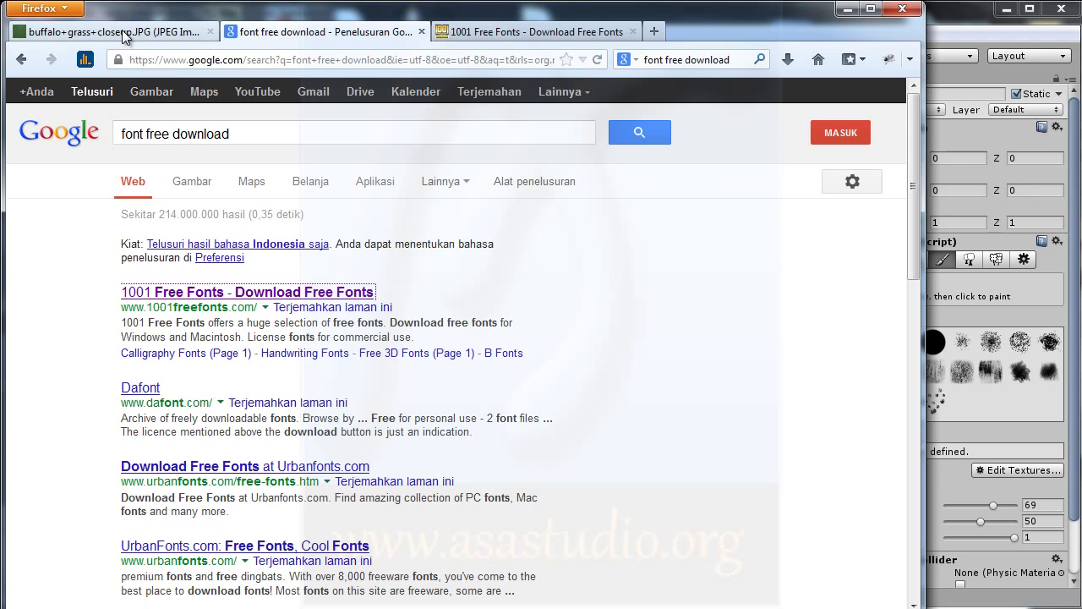
# - Show the buffalo+grass+closeup.JPG tab in Firefox and launch Adobe Photoshop 7.0
pyautogui.click(125, 34)
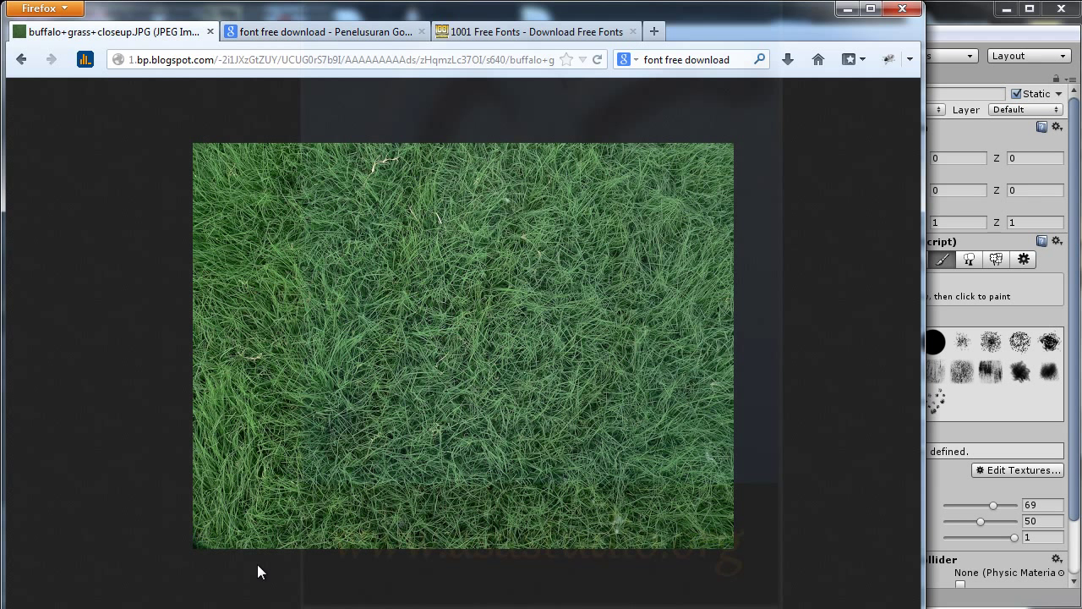
pyautogui.press('super')
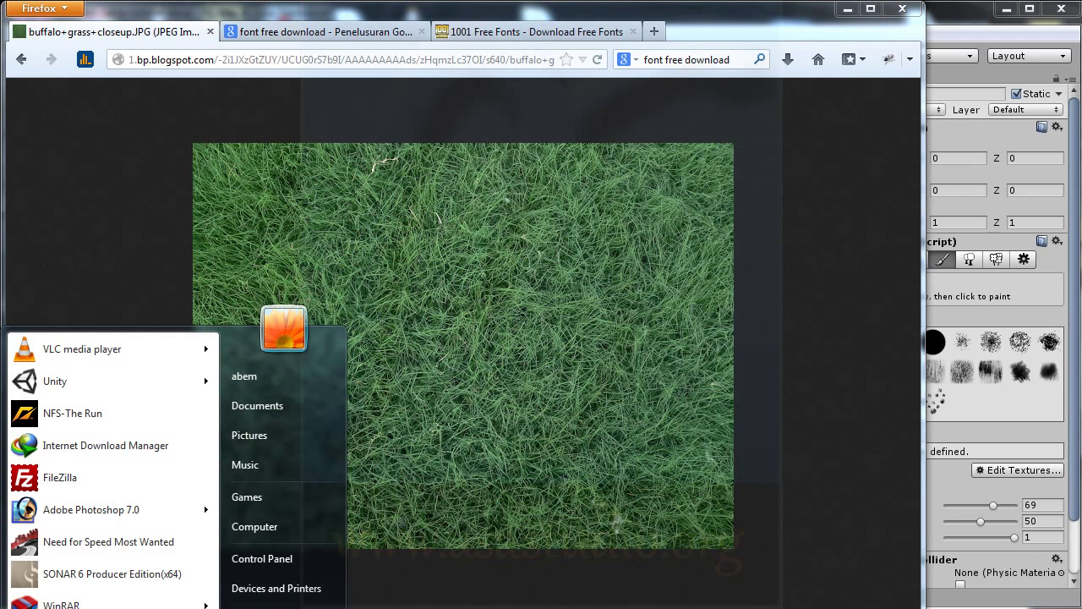
pyautogui.click(61, 517)
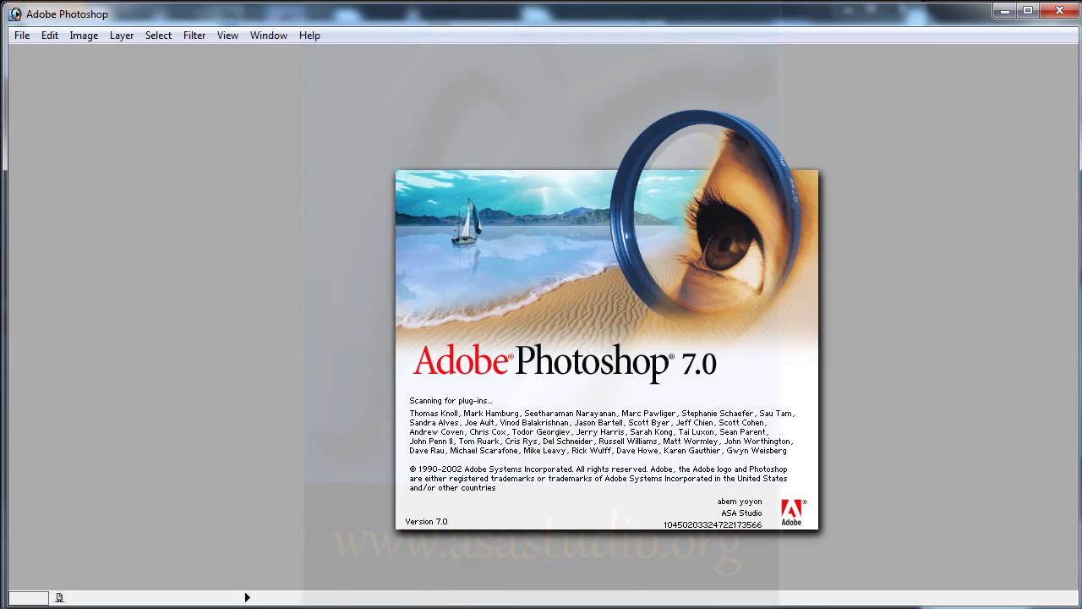
# - Drag the grass close-up image from Firefox into Photoshop as a new document
pyautogui.hotkey('alt', 'Tab')
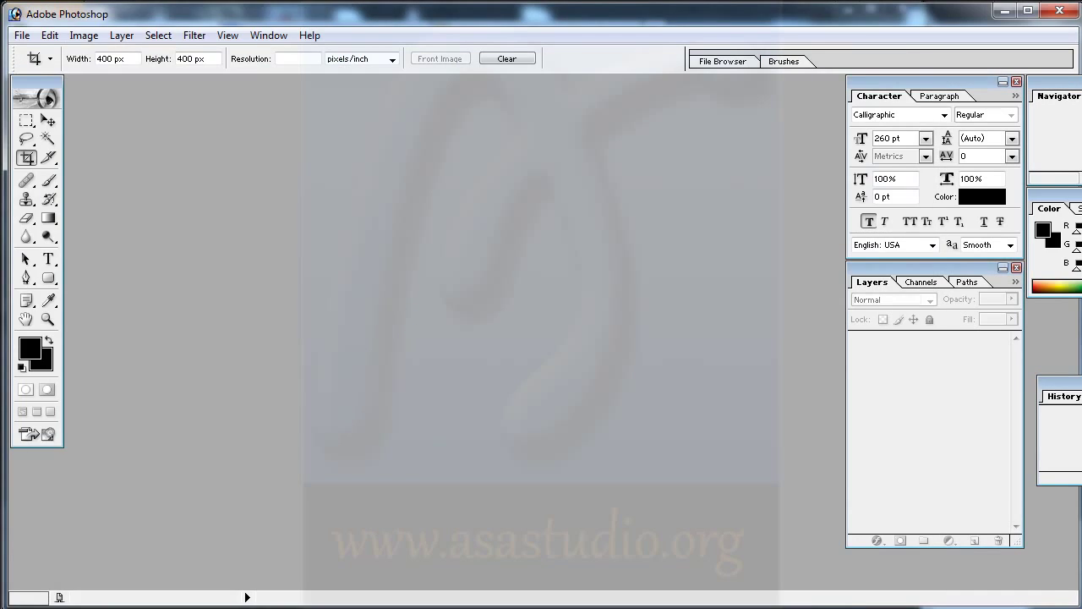
pyautogui.hotkey('alt', 'Tab')
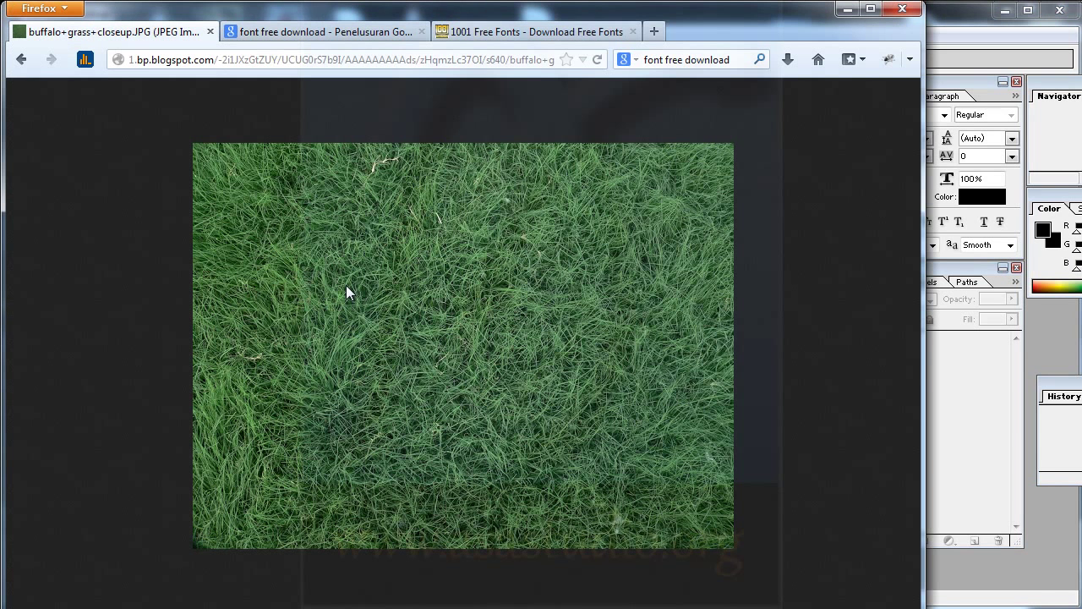
pyautogui.moveTo(463, 345); pyautogui.dragTo(399, 125)
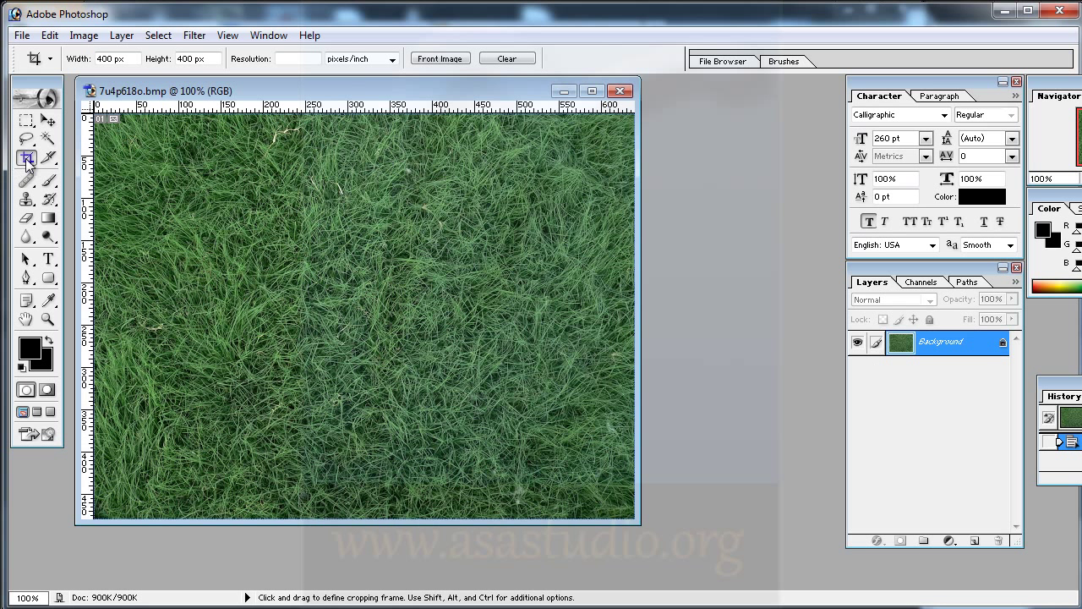
# - Crop the grass image to a 400 × 400 px square with the Crop tool
pyautogui.click(109, 58)
pyautogui.moveTo(181, 183)
pyautogui.mouseDown()
pyautogui.moveTo(477, 461)
pyautogui.moveTo(465, 468)
pyautogui.mouseUp()
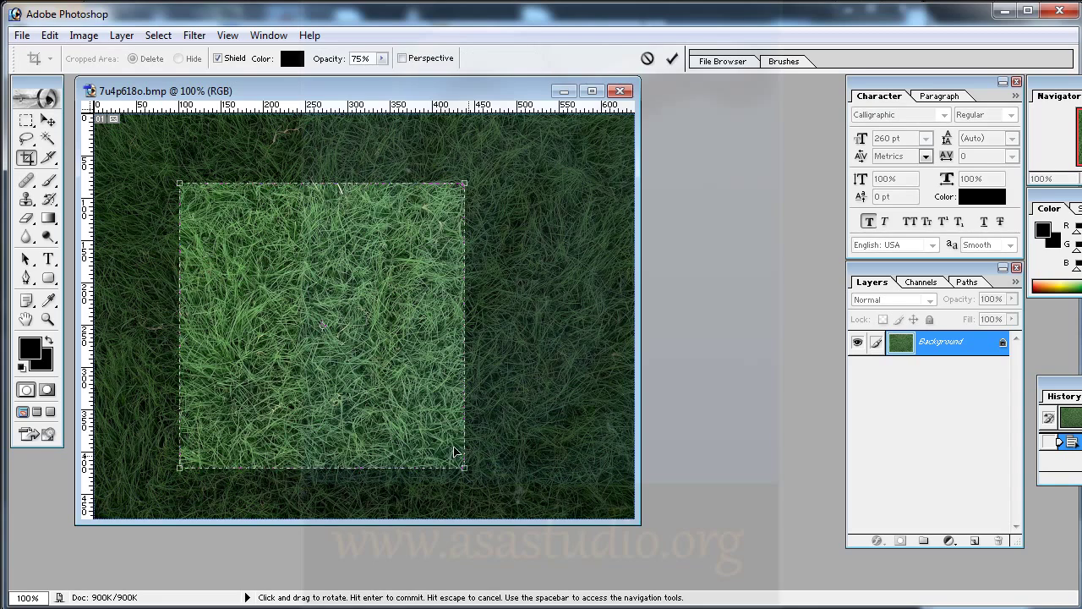
pyautogui.moveTo(276, 282); pyautogui.dragTo(323, 270)
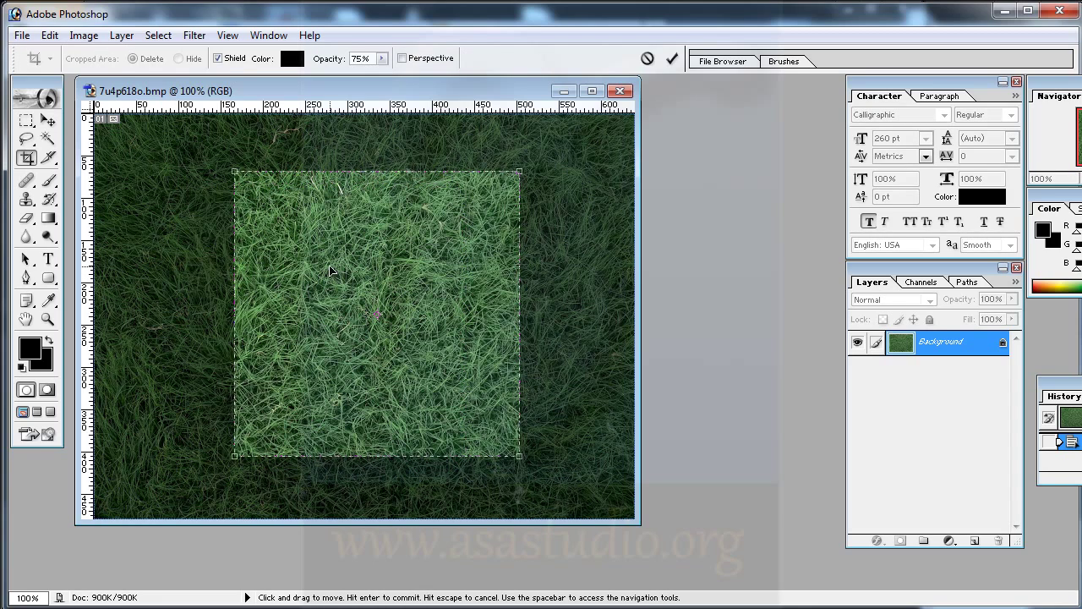
pyautogui.press('Return')
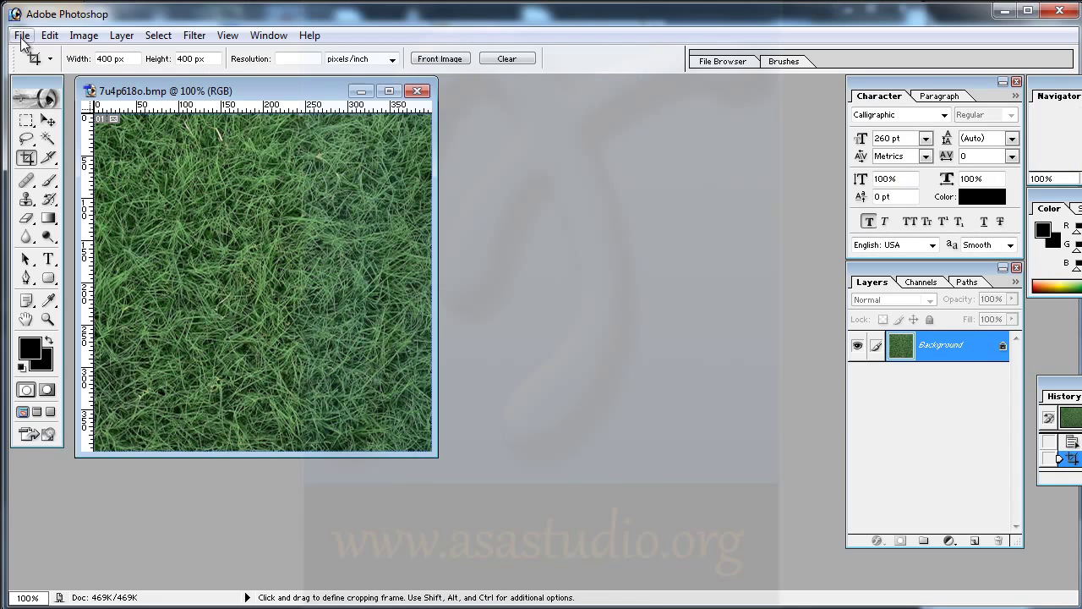
pyautogui.click(22, 35)
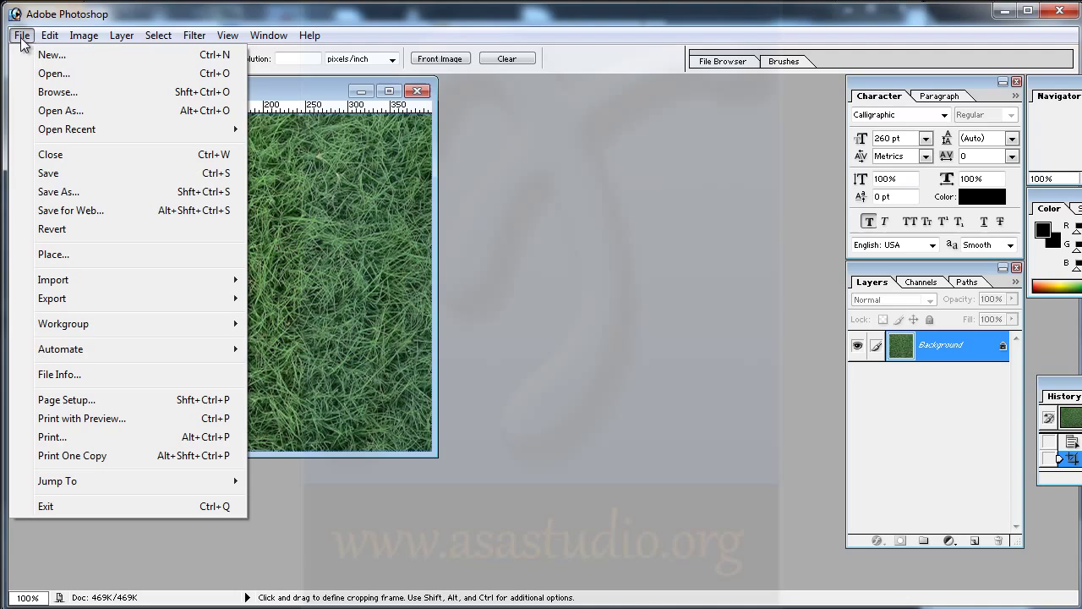
# - Export via Save for Web as JPEG rumput.jpg in Gambar, replacing the existing file
pyautogui.click(68, 215)
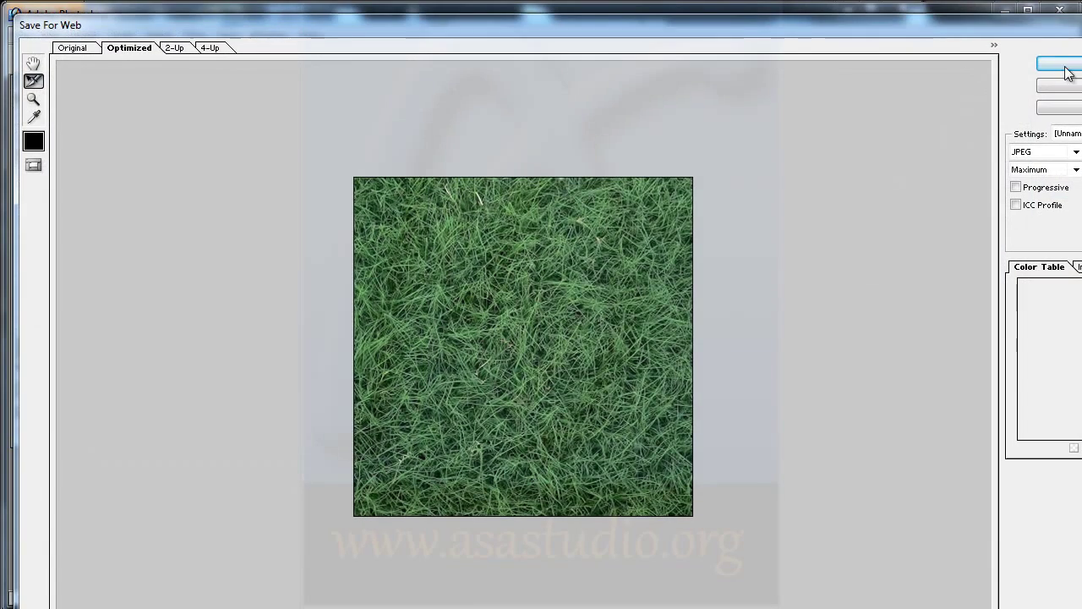
pyautogui.click(1058, 65)
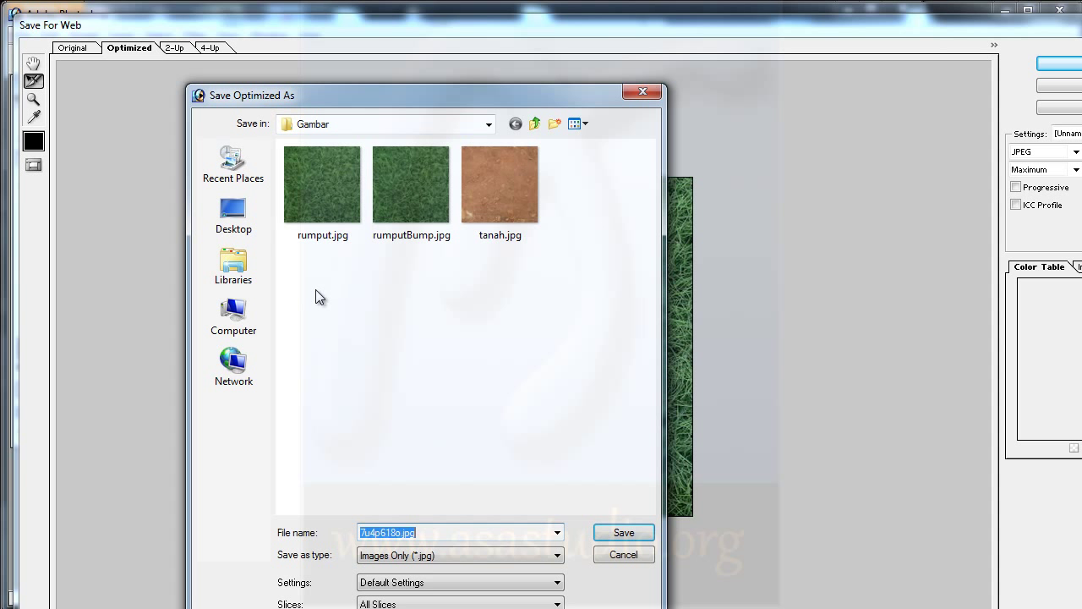
pyautogui.click(316, 201)
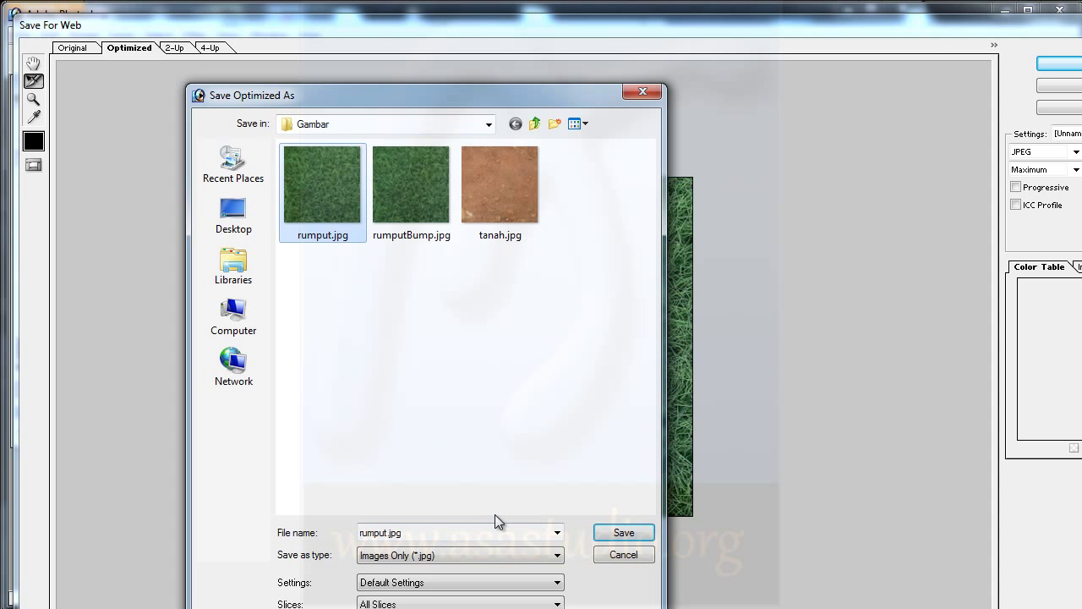
pyautogui.click(638, 536)
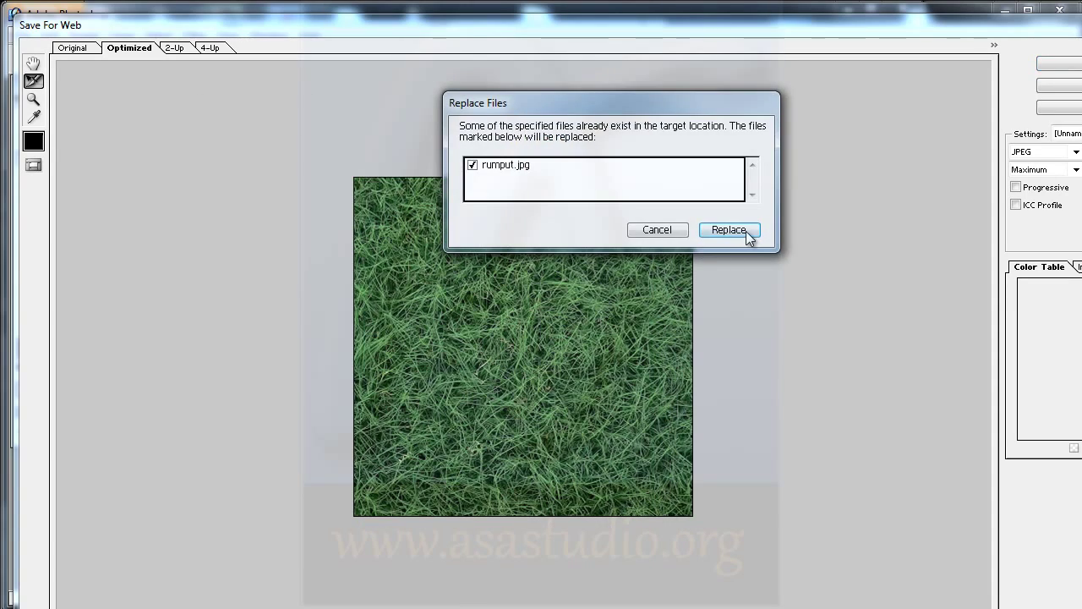
pyautogui.click(703, 228)
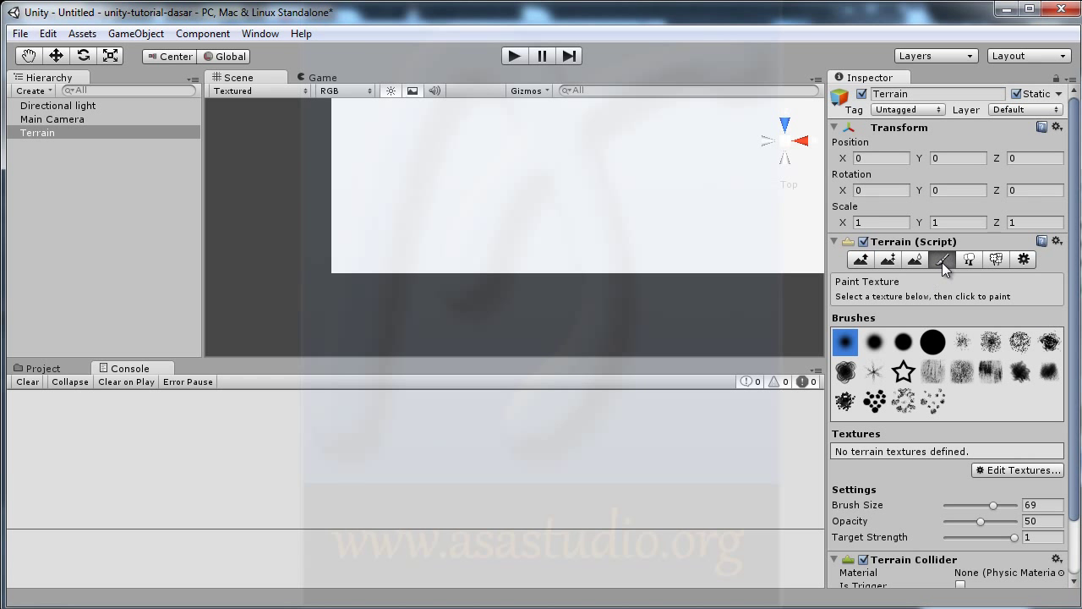
# - Add the rumput grass texture to the Terrain and preview it in the Game view
pyautogui.click(1008, 470)
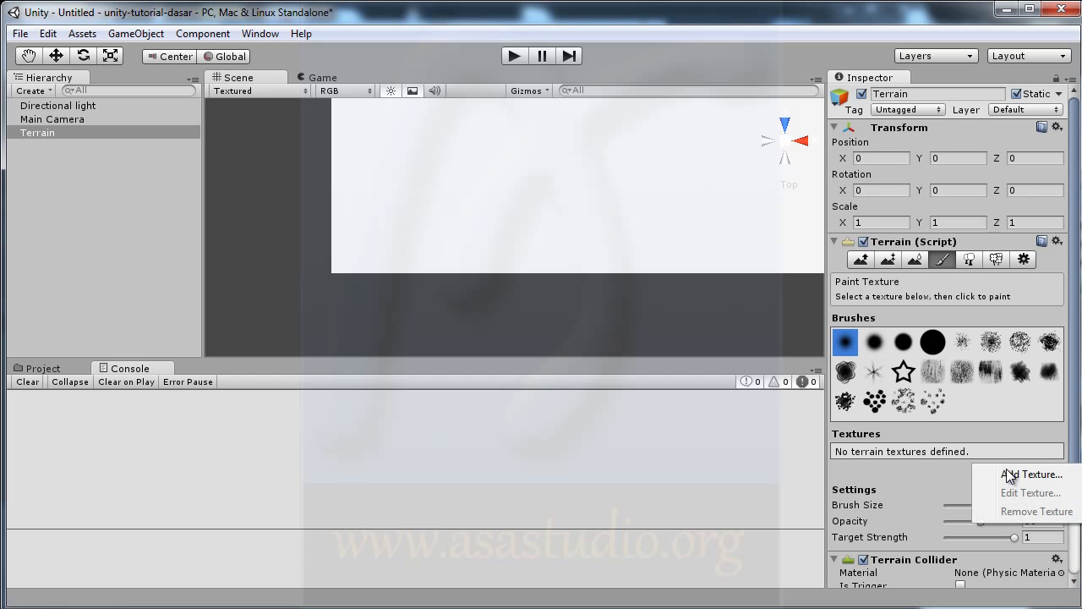
pyautogui.click(1033, 474)
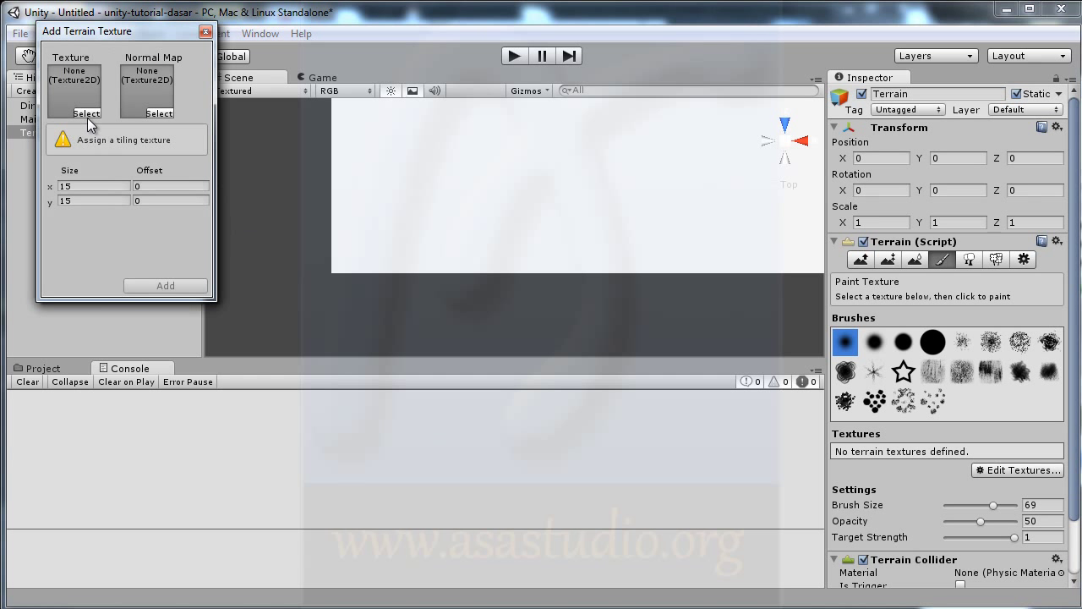
pyautogui.click(86, 113)
pyautogui.click(336, 138)
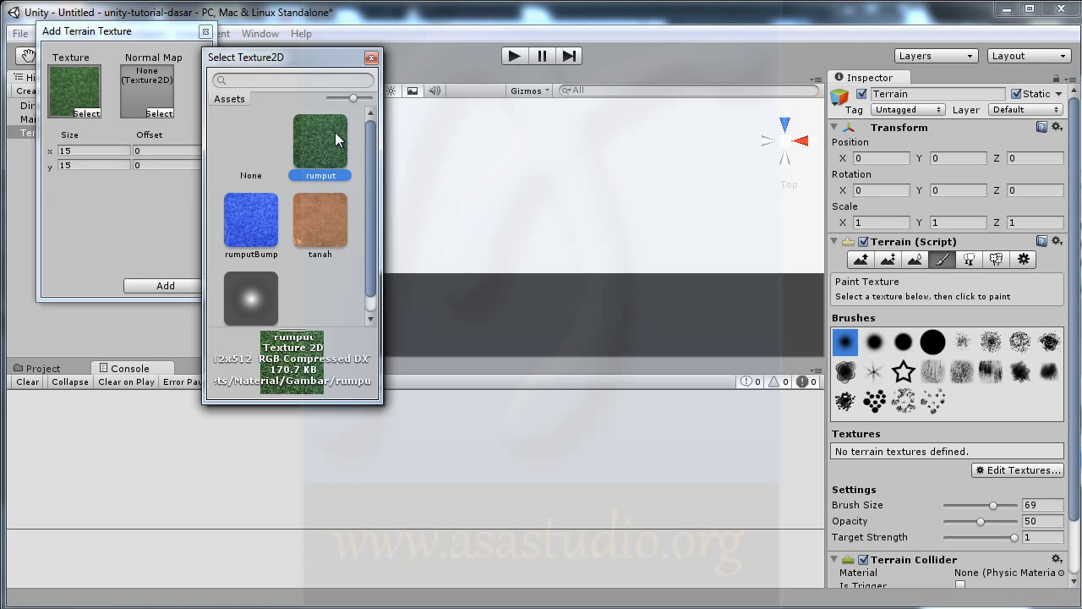
pyautogui.click(336, 138)
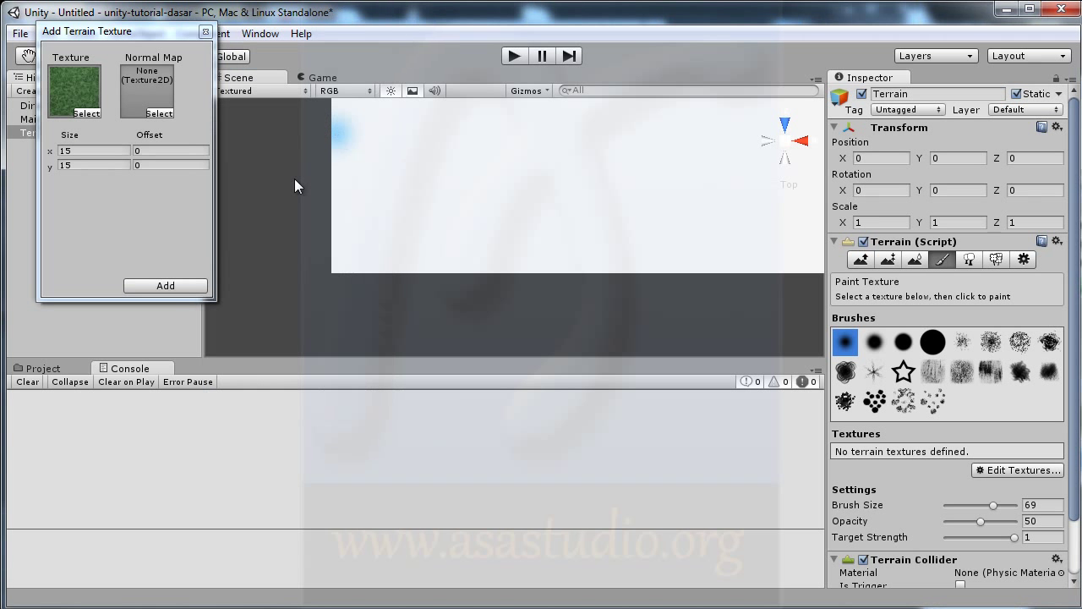
pyautogui.click(179, 285)
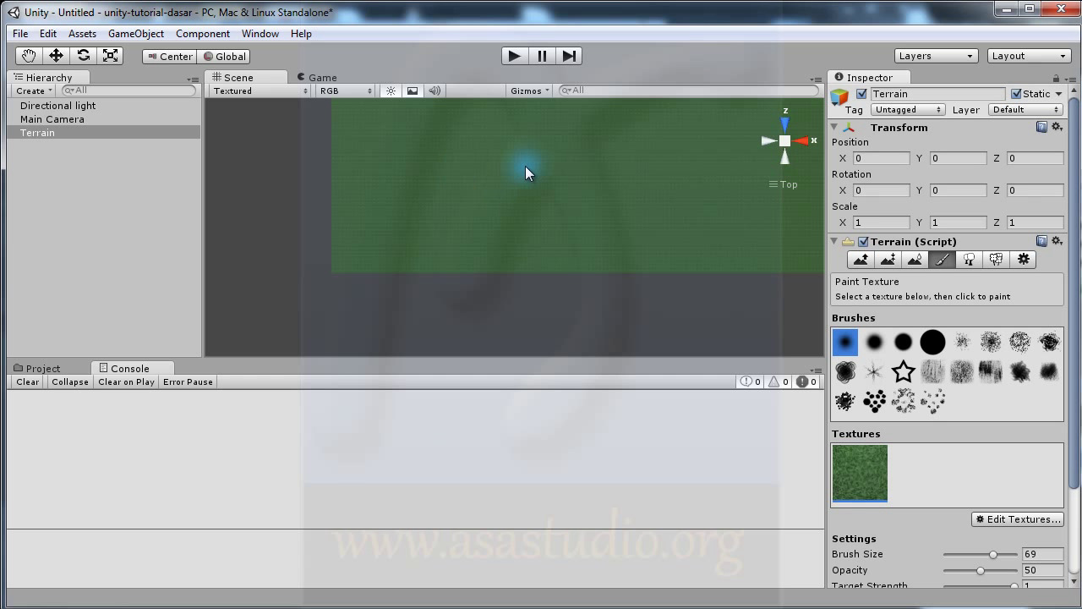
pyautogui.click(324, 78)
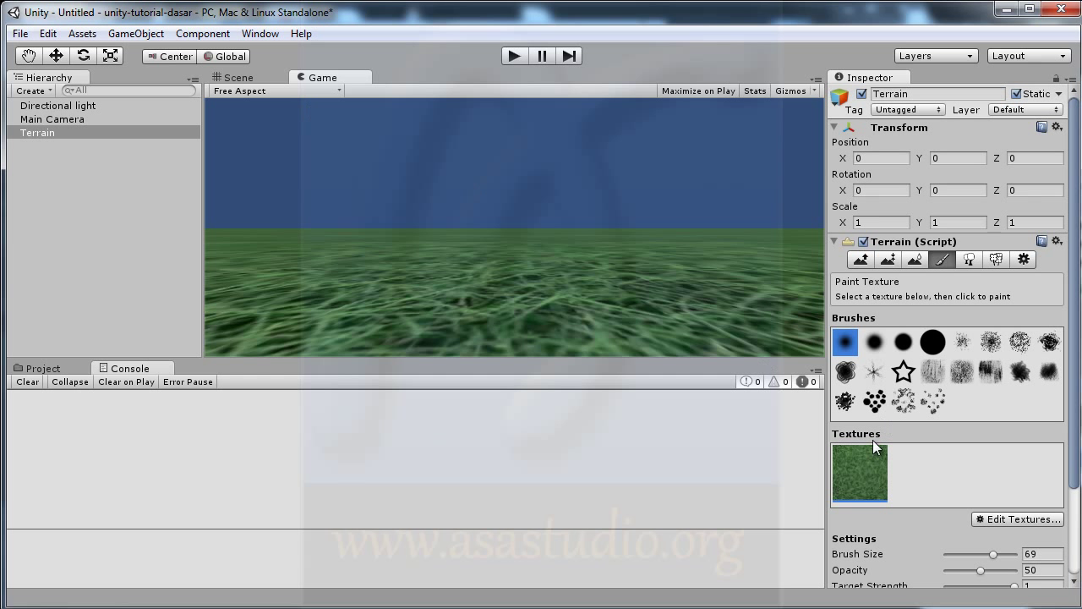
# - Set the grass texture's tile Size x and y to 22 and apply
pyautogui.click(1008, 519)
pyautogui.click(1038, 539)
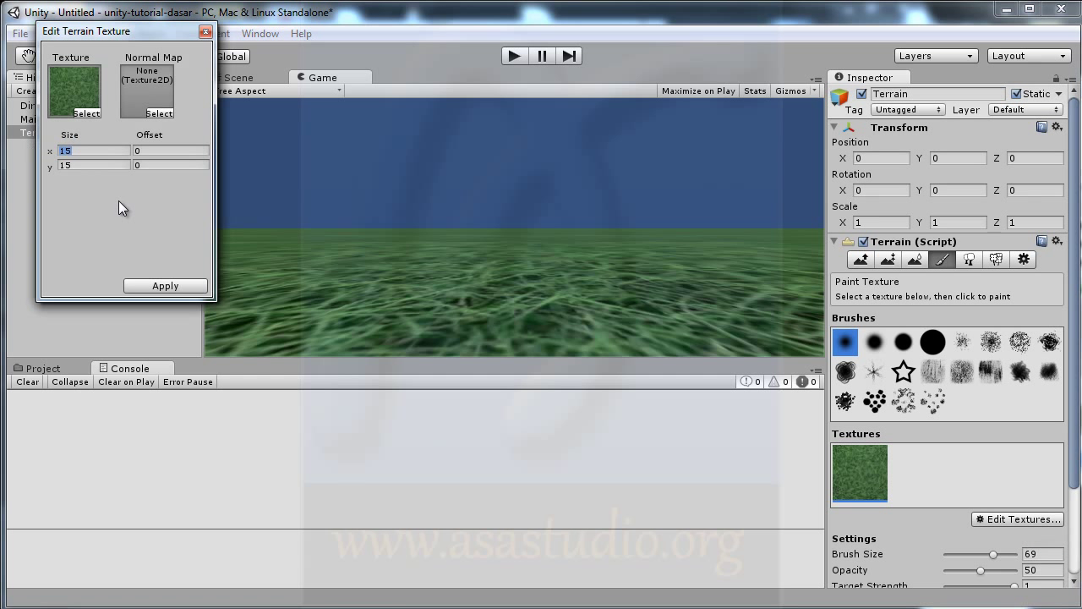
pyautogui.write('22')
pyautogui.click(90, 166)
pyautogui.write('22')
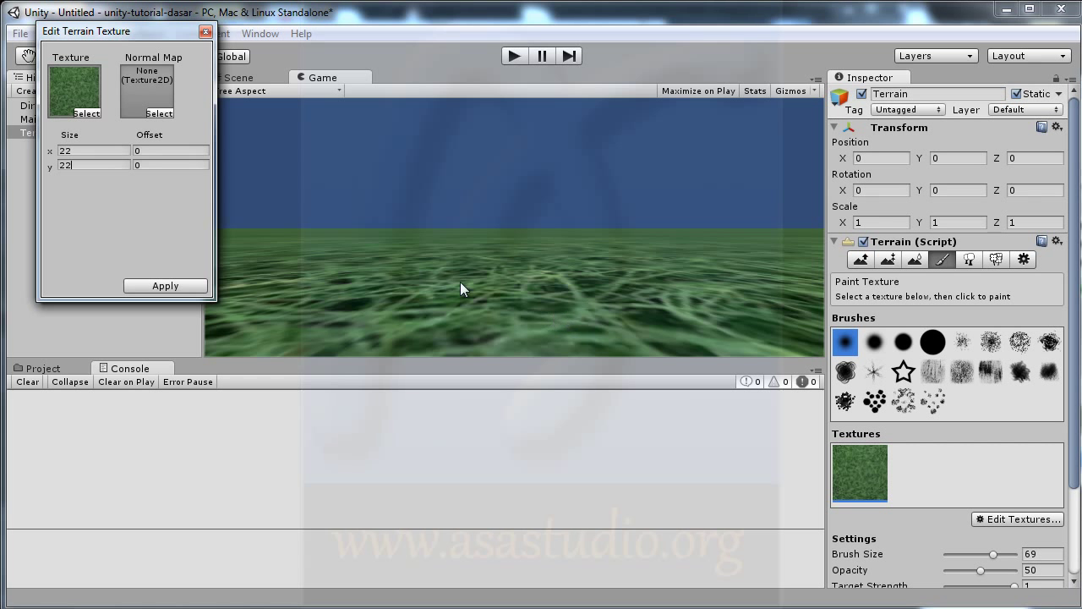
pyautogui.click(167, 284)
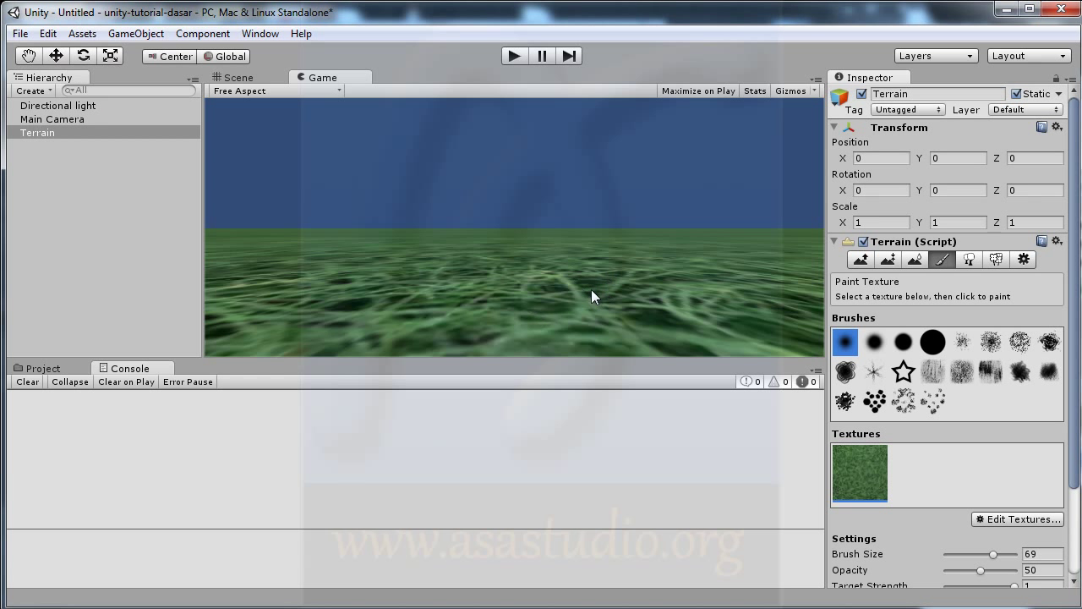
# - Select the Terrain, choose Raise/Lower Terrain, and set the brush opacity to 19
pyautogui.click(235, 78)
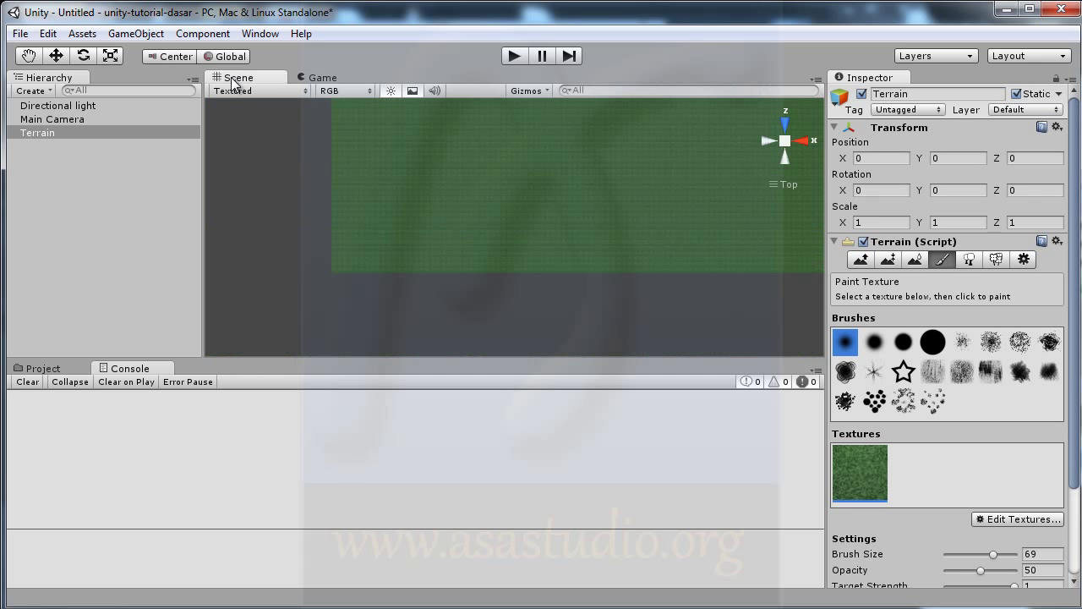
pyautogui.click(38, 131)
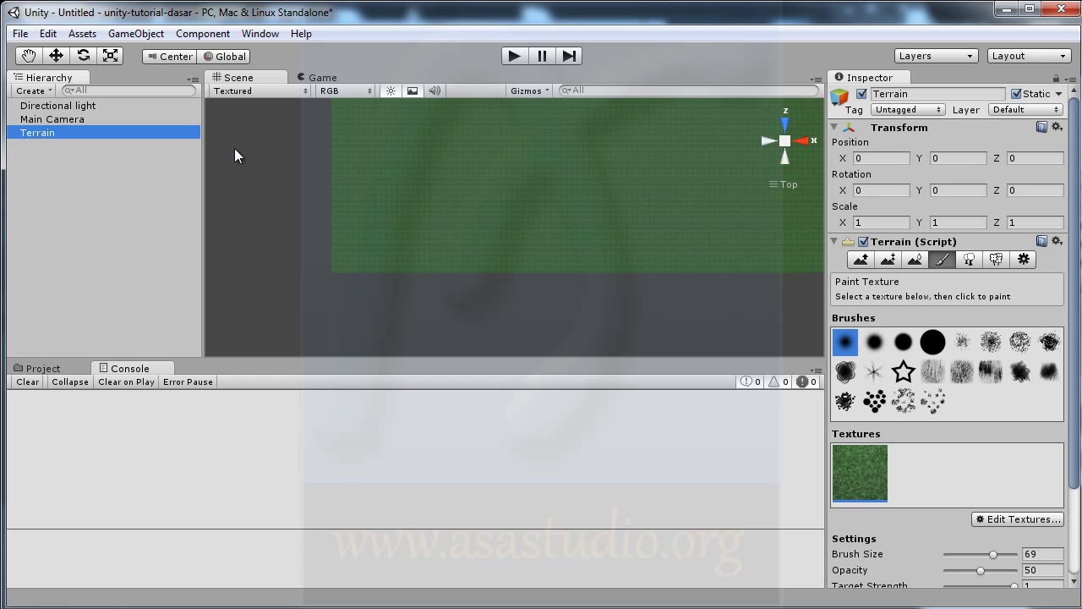
pyautogui.click(859, 259)
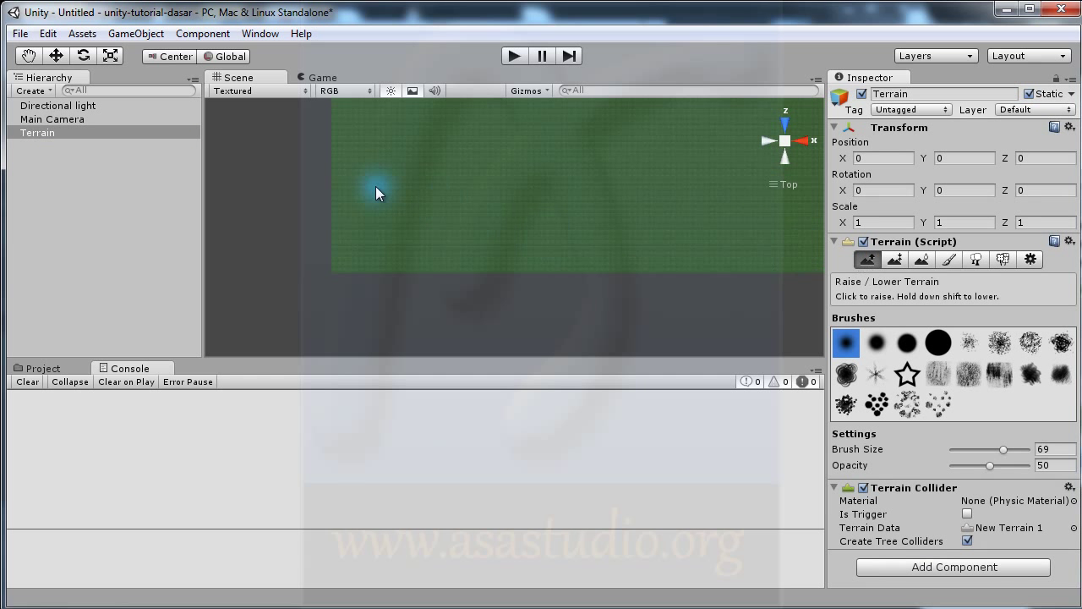
pyautogui.click(67, 123)
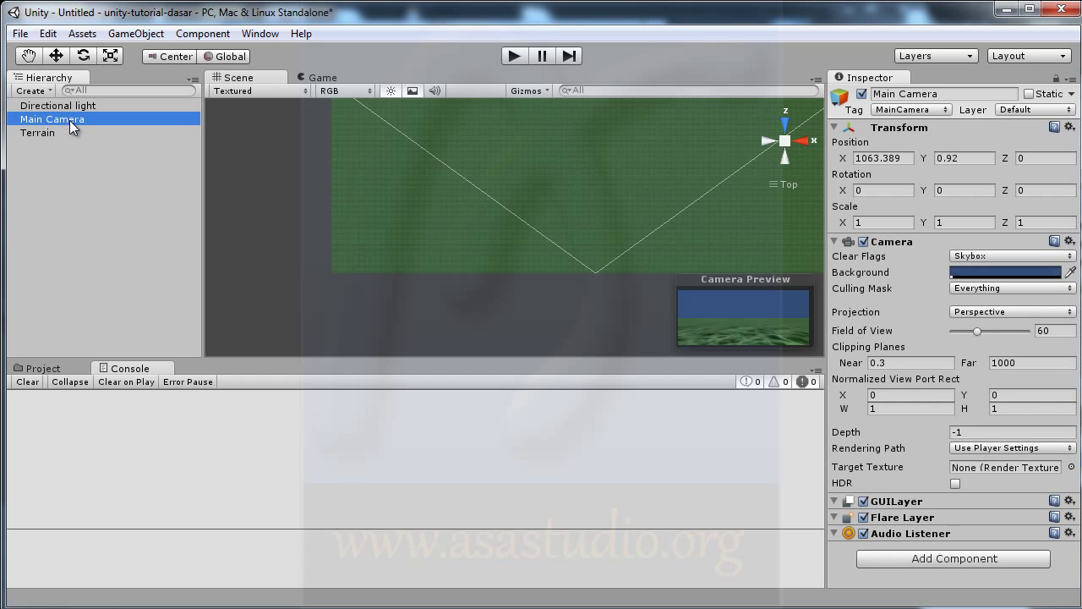
pyautogui.click(41, 133)
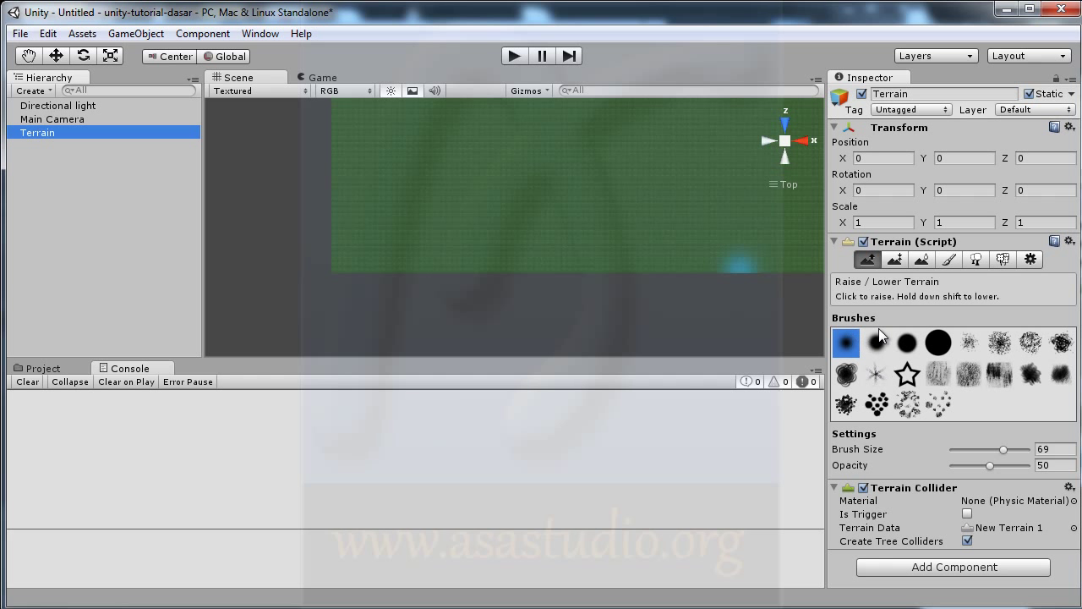
pyautogui.click(866, 258)
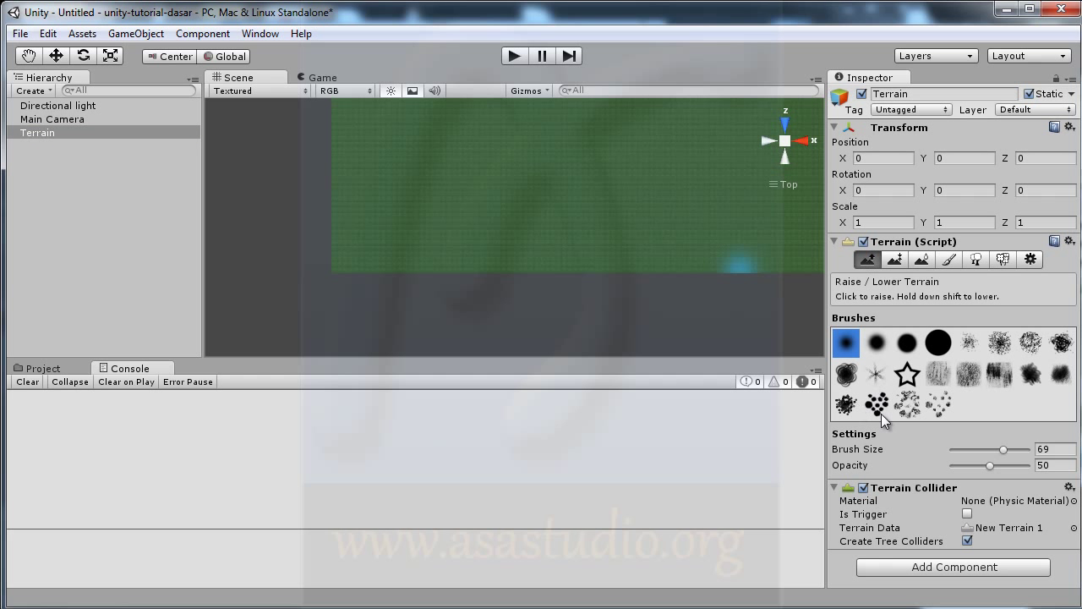
pyautogui.moveTo(990, 464); pyautogui.dragTo(966, 467)
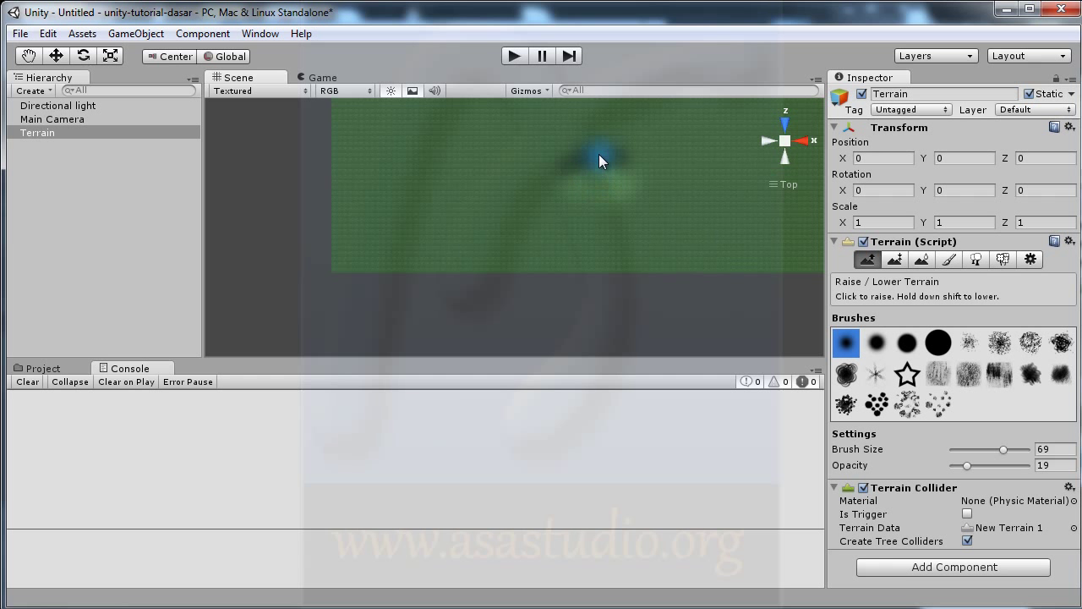
# - Check the raised hill from the game camera, returning to the Scene view each time
pyautogui.click(319, 77)
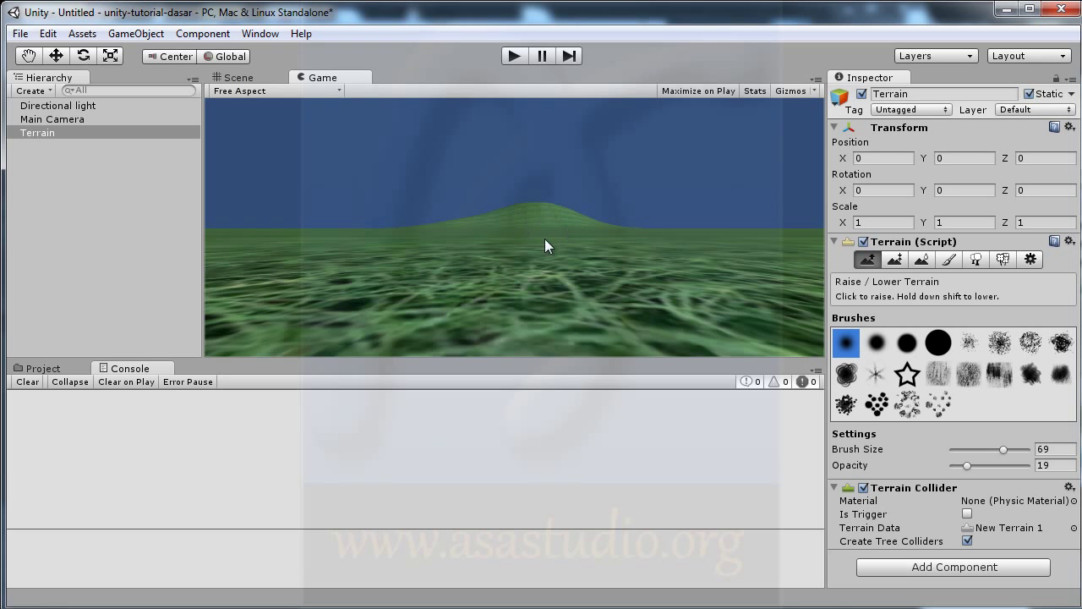
pyautogui.click(237, 78)
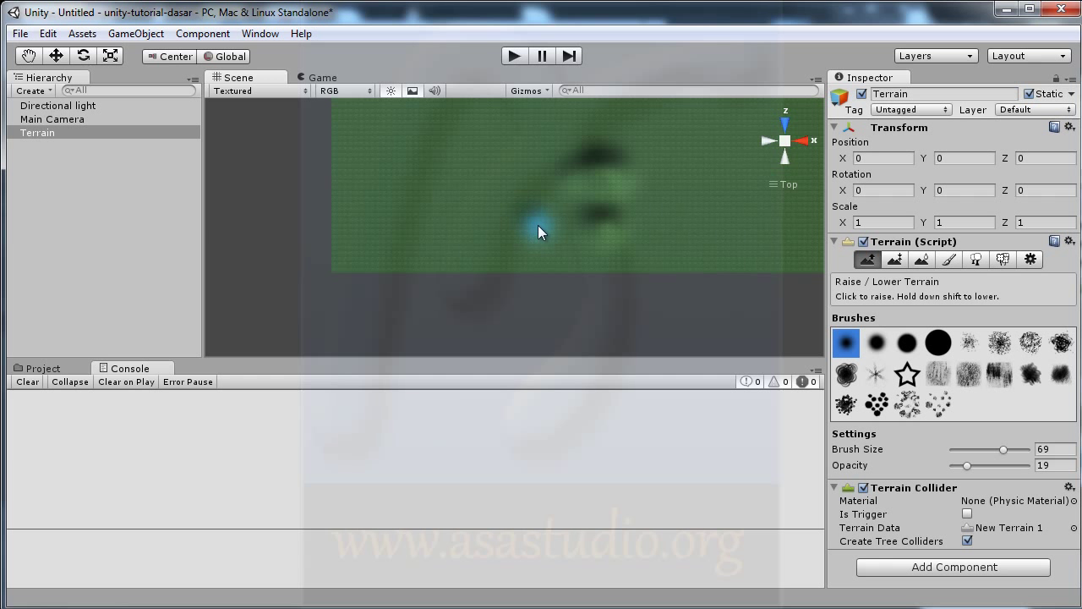
pyautogui.click(339, 76)
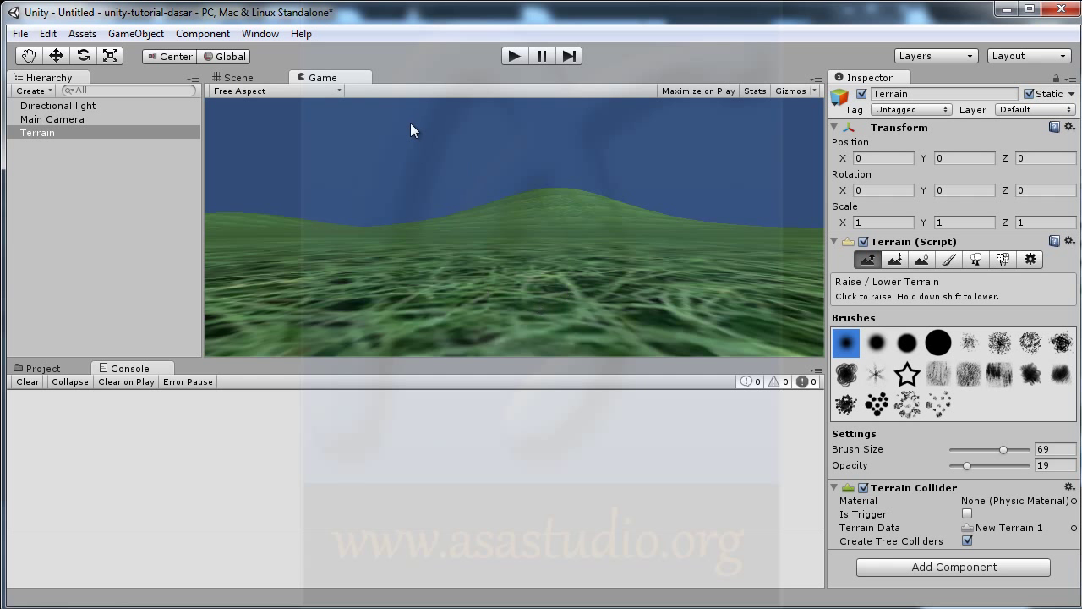
pyautogui.click(250, 79)
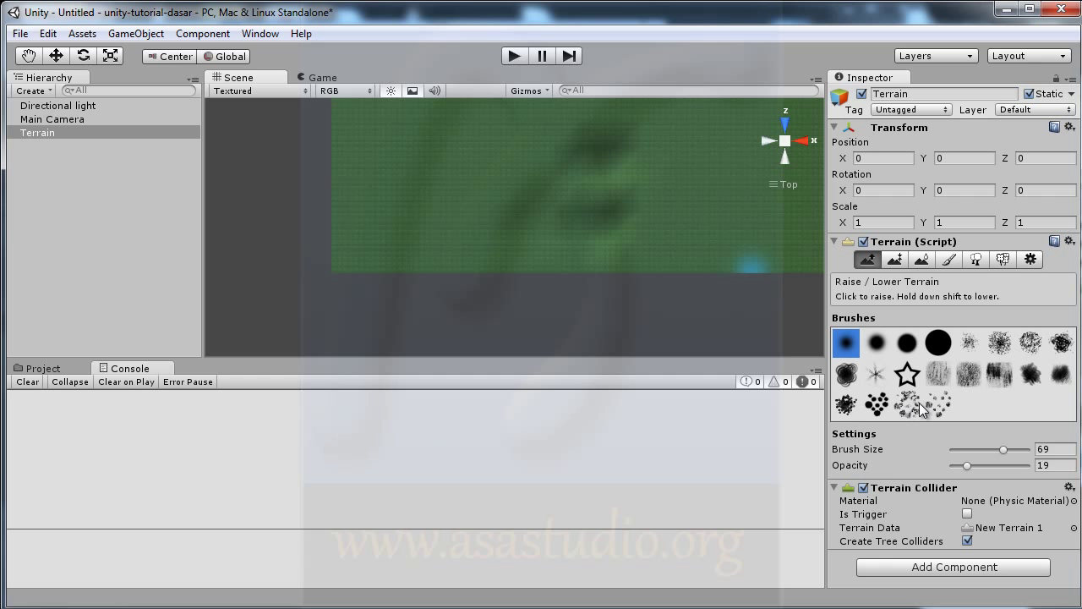
# - Paint two streaky bump patches near the bottom edge with the splatter brush, checking each in Game view
pyautogui.click(909, 407)
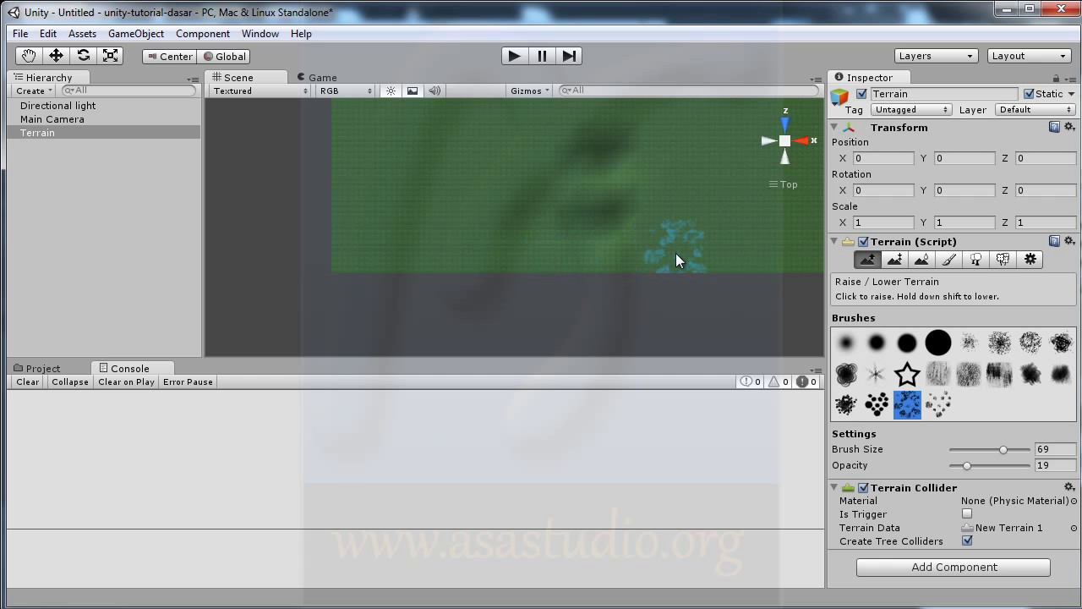
pyautogui.moveTo(686, 246); pyautogui.dragTo(672, 245)
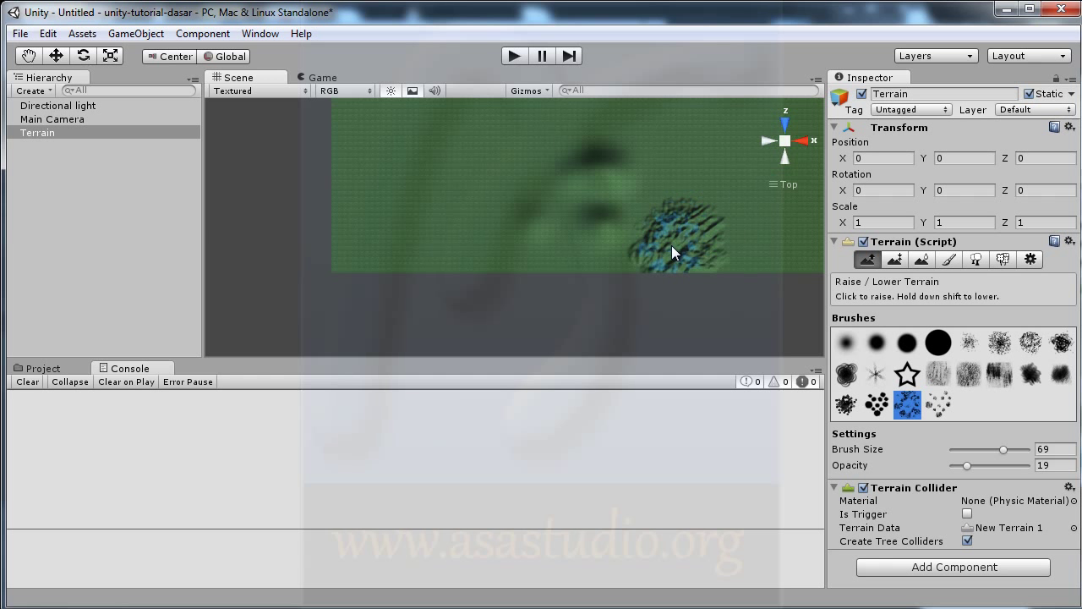
pyautogui.click(325, 77)
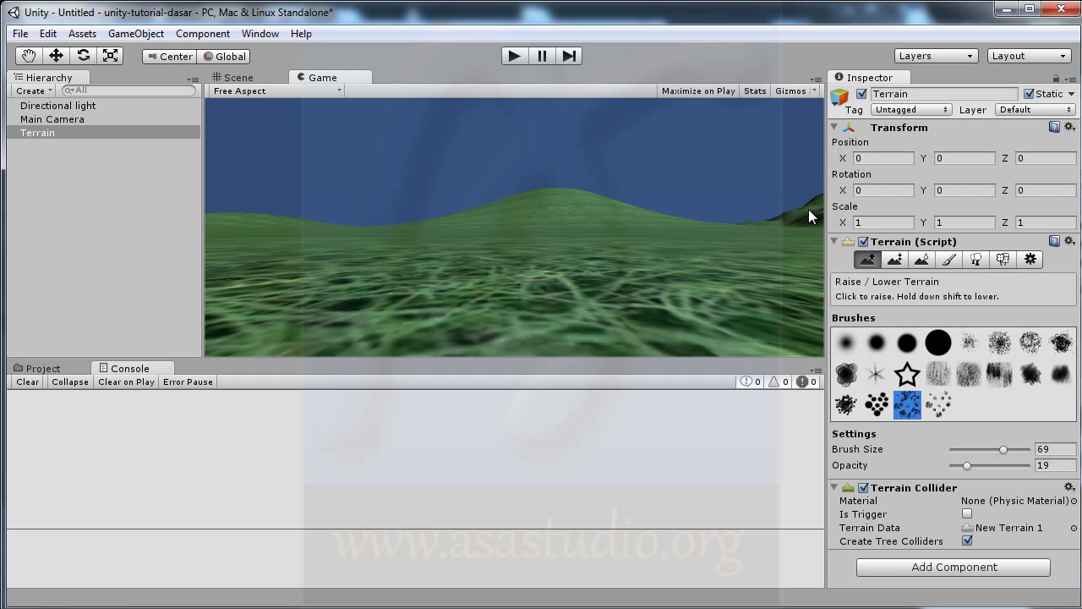
pyautogui.click(238, 81)
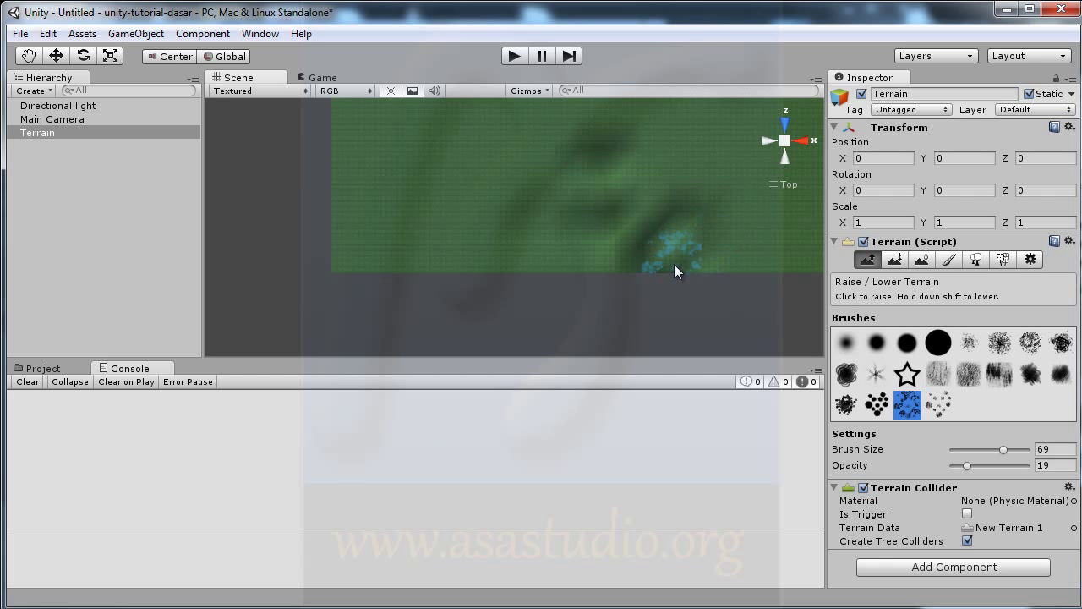
pyautogui.click(633, 271)
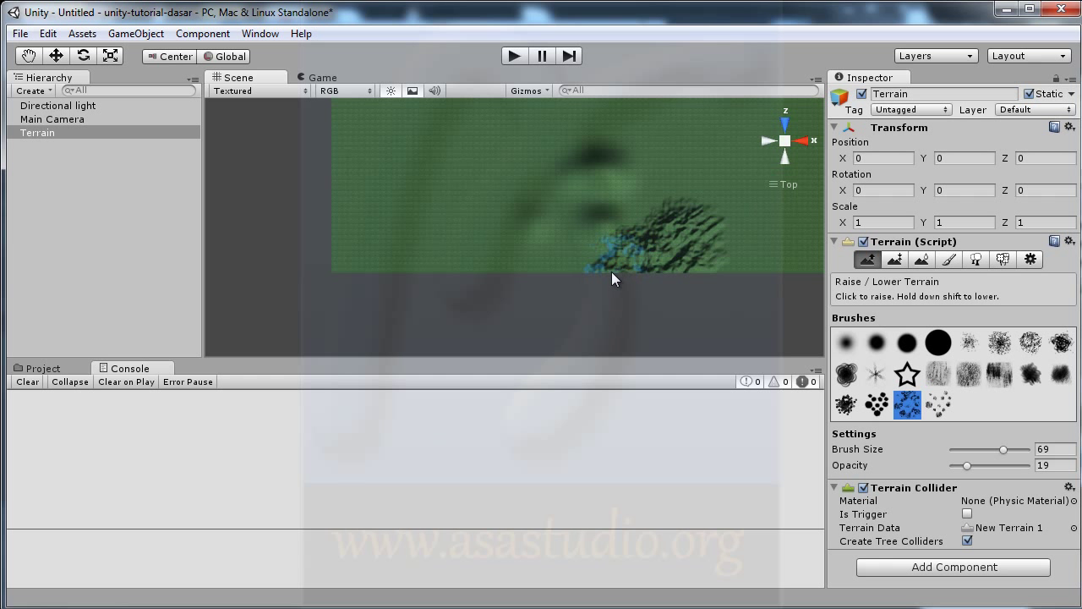
pyautogui.click(320, 78)
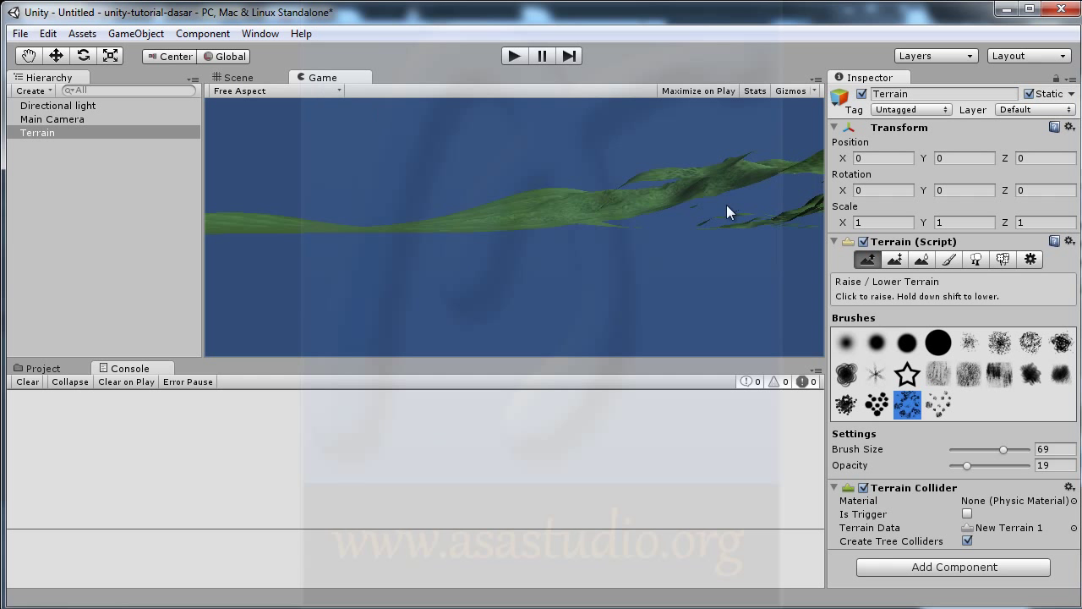
pyautogui.click(247, 78)
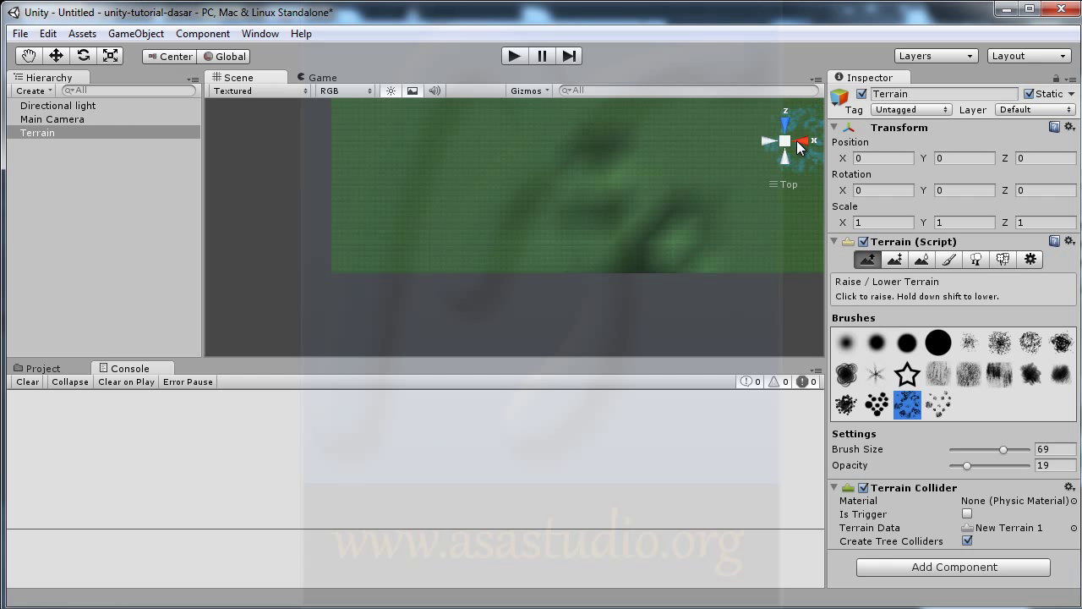
# - From the Right view, move the Main Camera up to Y 51.88 and check its game view
pyautogui.click(805, 143)
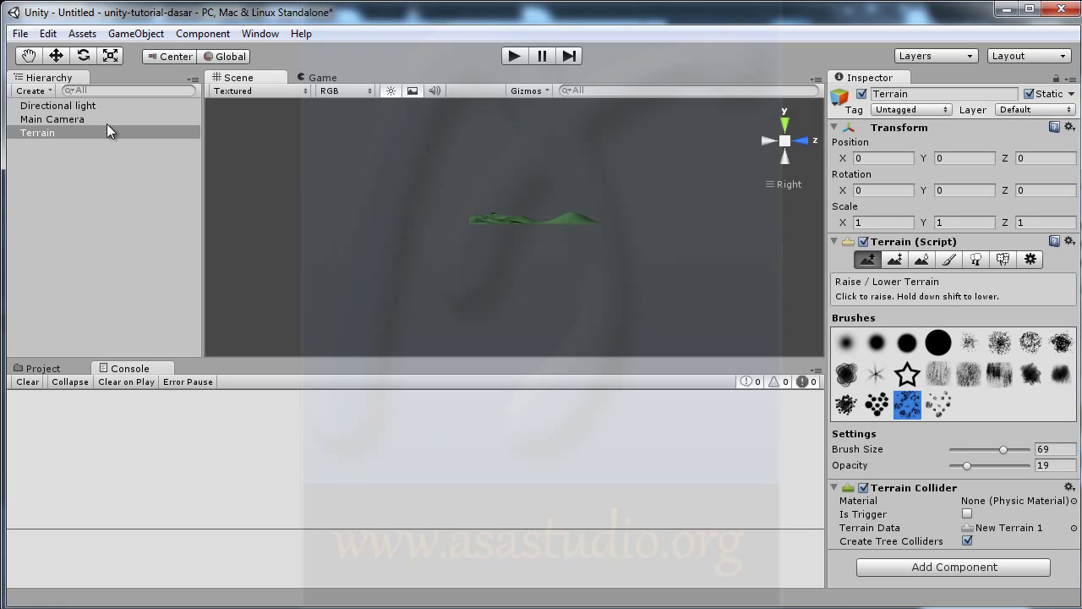
pyautogui.click(52, 120)
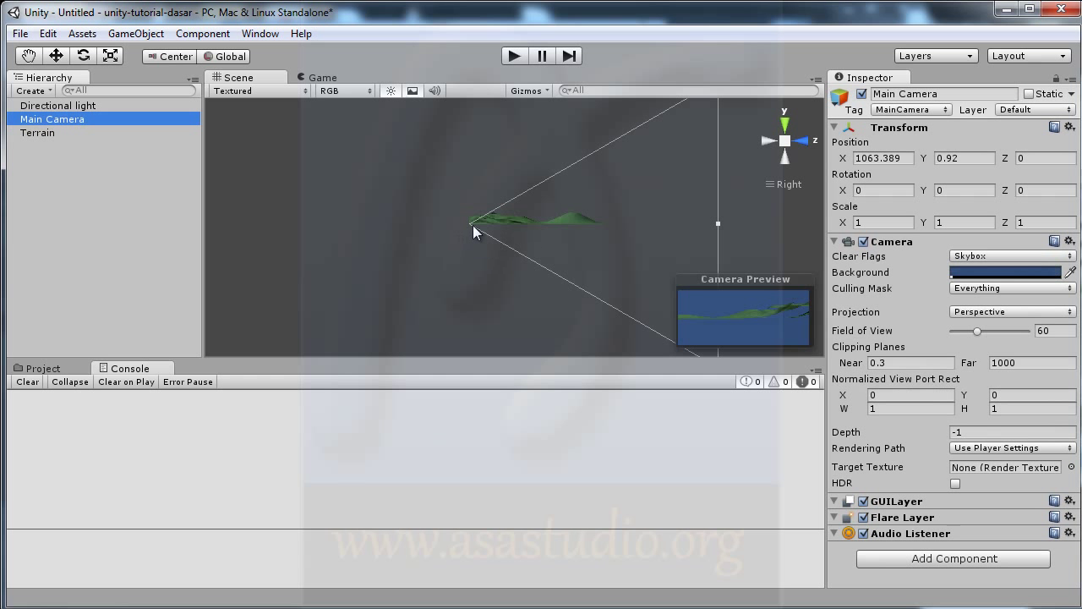
pyautogui.click(59, 57)
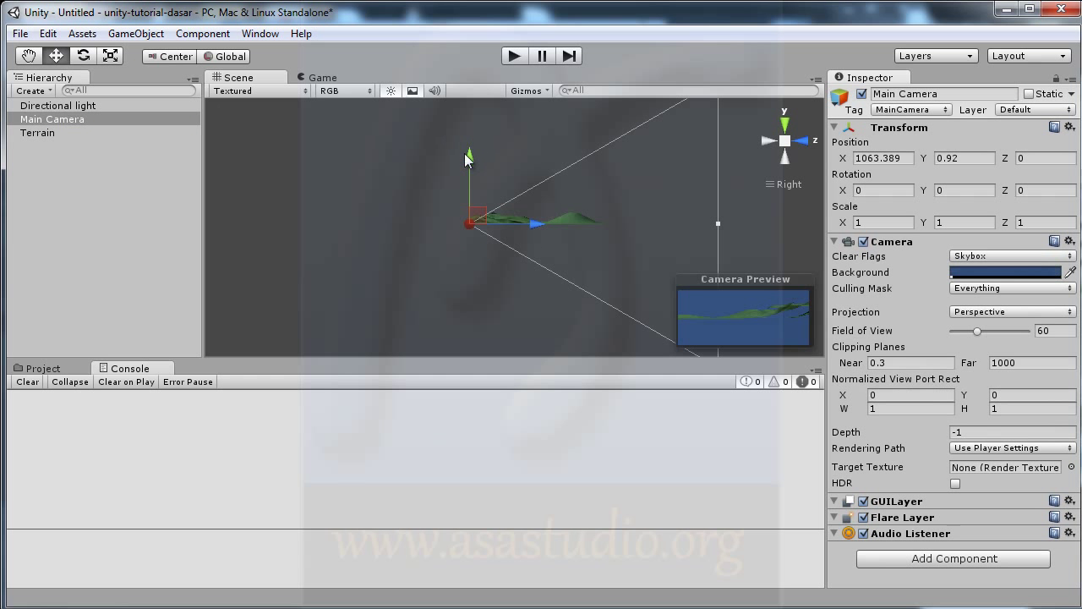
pyautogui.moveTo(465, 153); pyautogui.dragTo(467, 142)
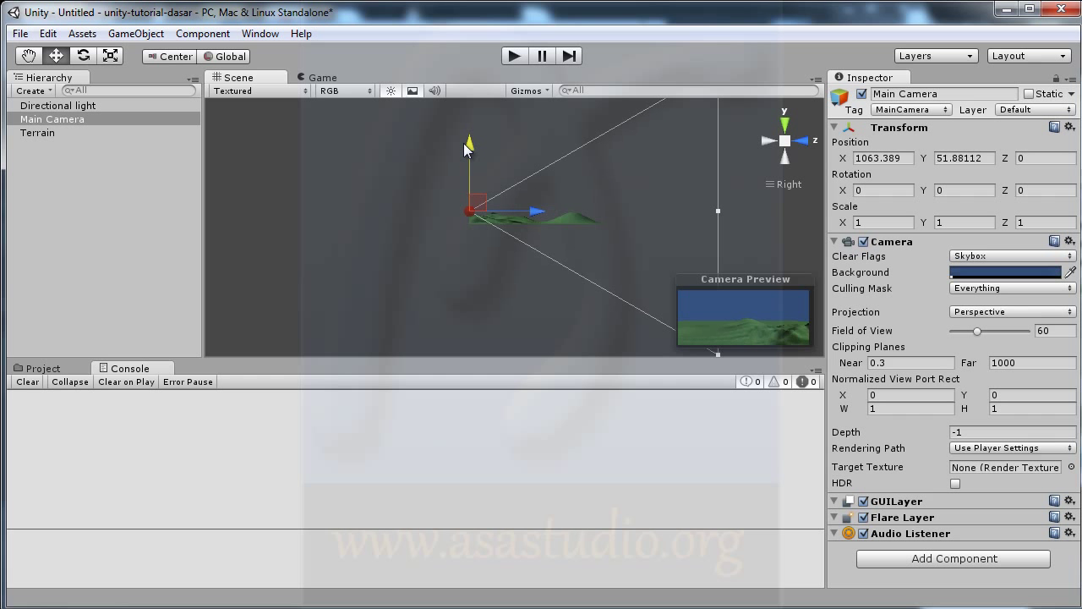
pyautogui.click(331, 79)
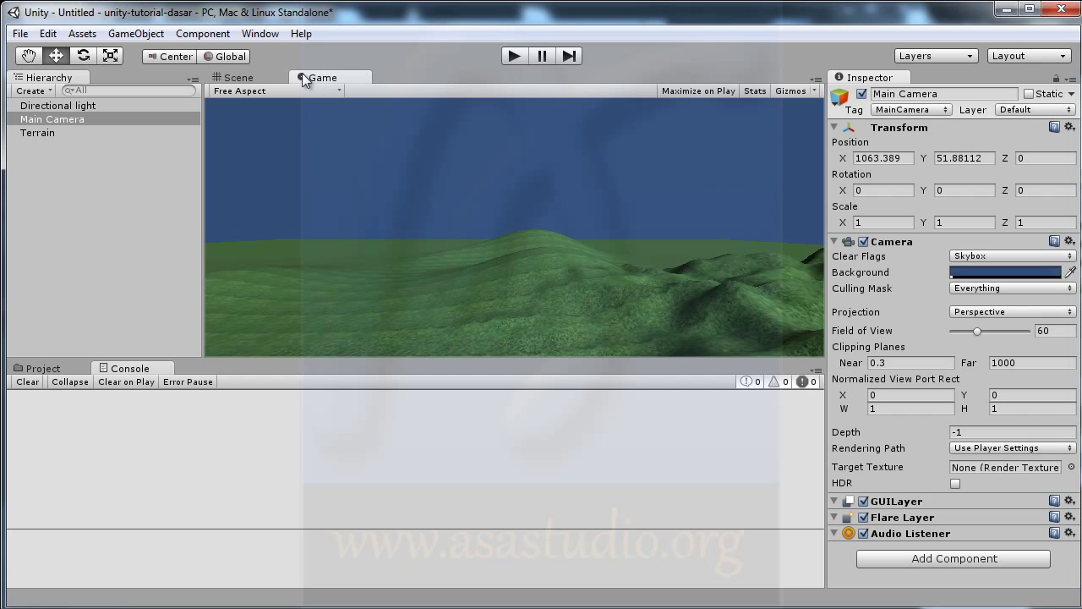
pyautogui.click(237, 79)
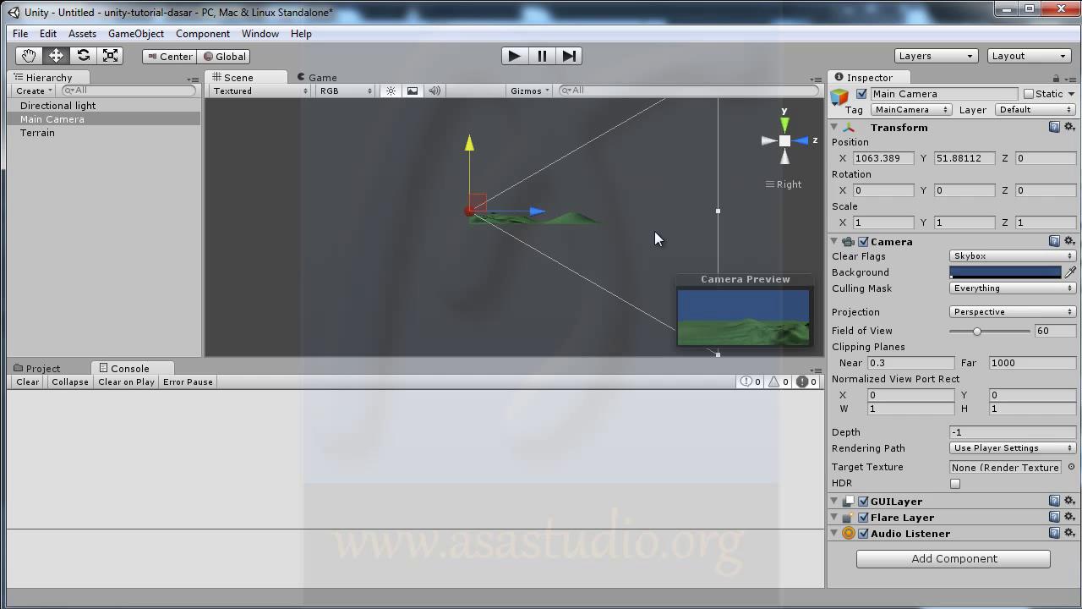
# - Switch to the top view, pan across the terrain, and reselect the Terrain
pyautogui.click(787, 125)
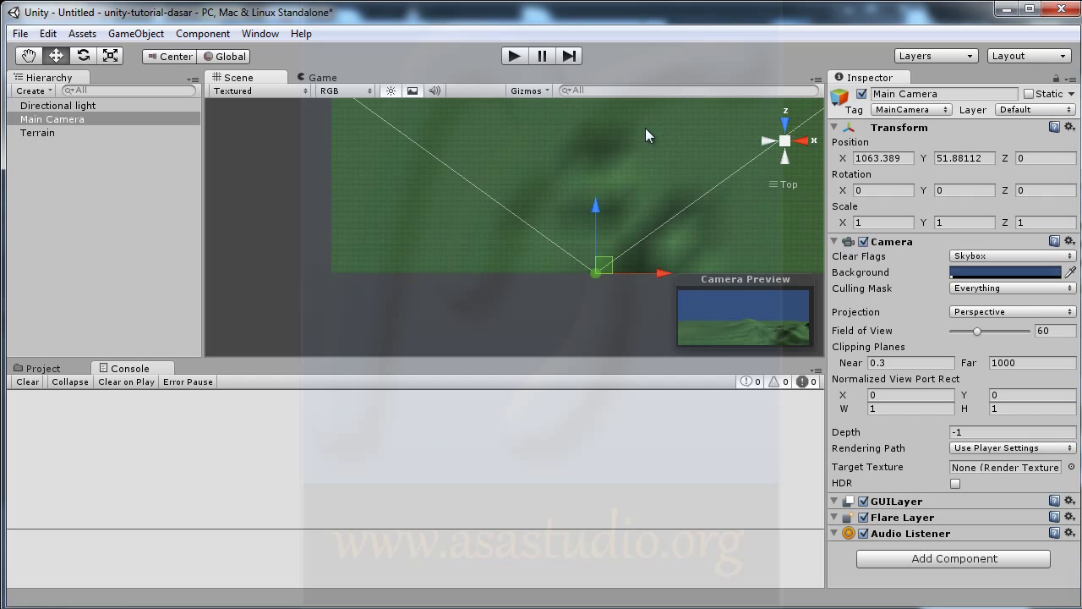
pyautogui.moveTo(646, 131); pyautogui.dragTo(582, 289, button='middle')
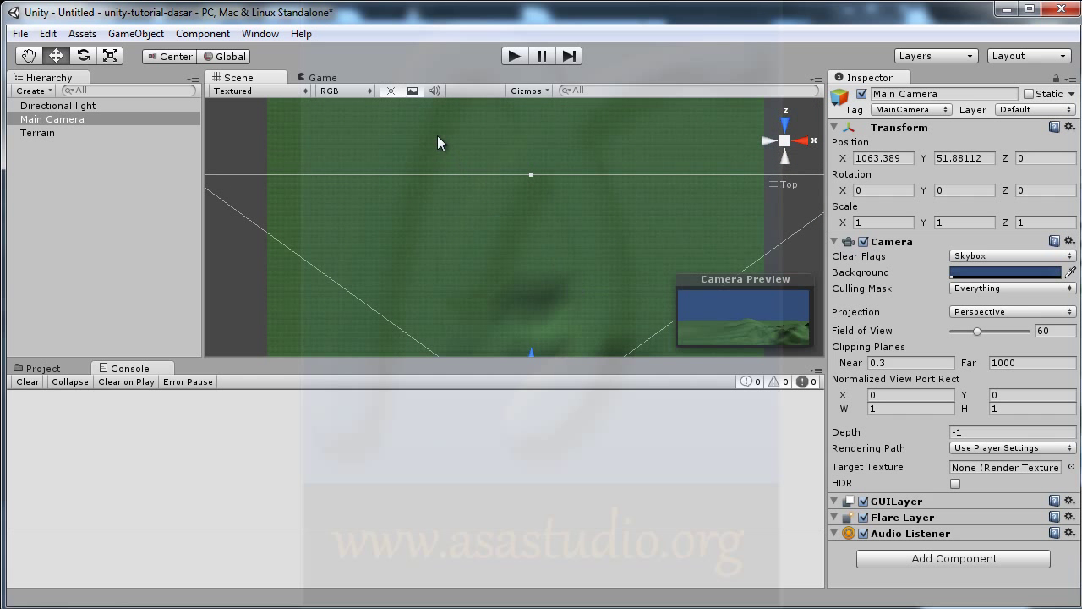
pyautogui.click(69, 136)
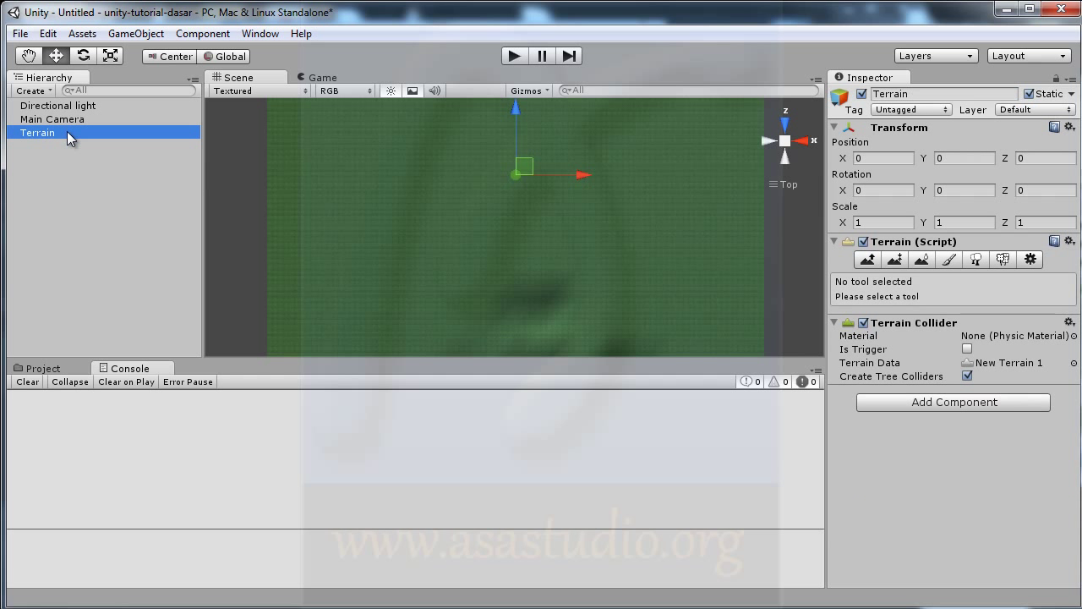
# - Try a textured Raise/Lower brush near the top-left, undo it, and test the scene in Play mode
pyautogui.click(864, 264)
pyautogui.click(907, 404)
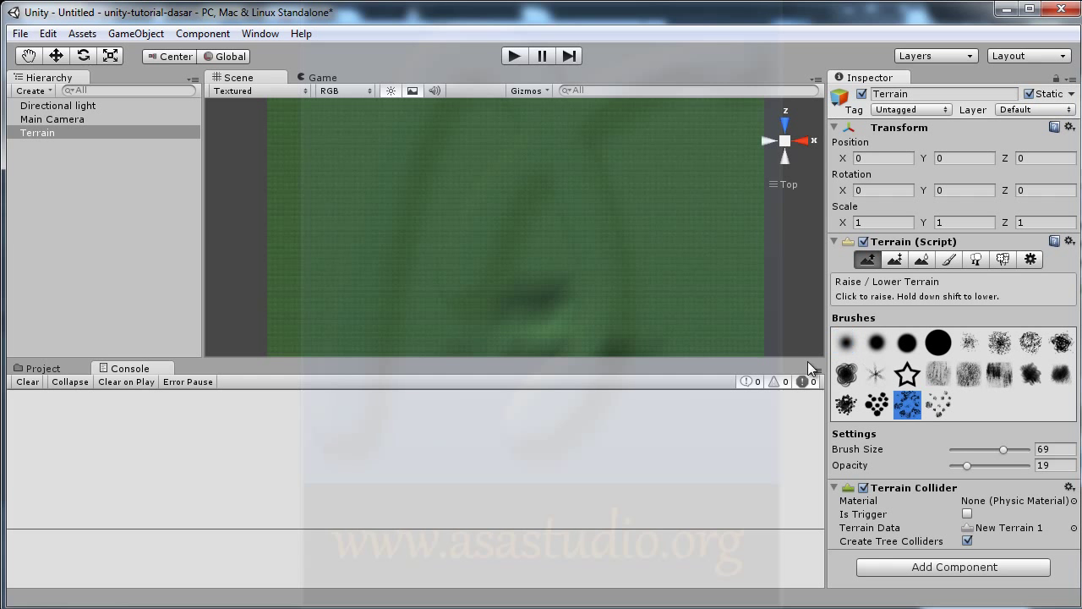
pyautogui.moveTo(362, 134); pyautogui.dragTo(394, 157)
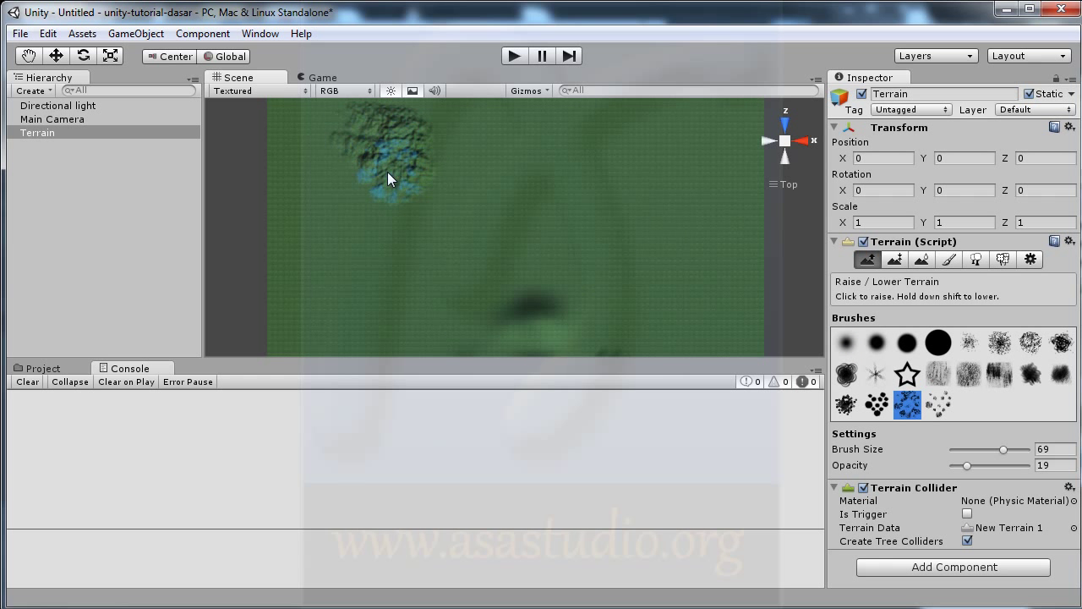
pyautogui.hotkey('ctrl', 'z')
pyautogui.click(513, 53)
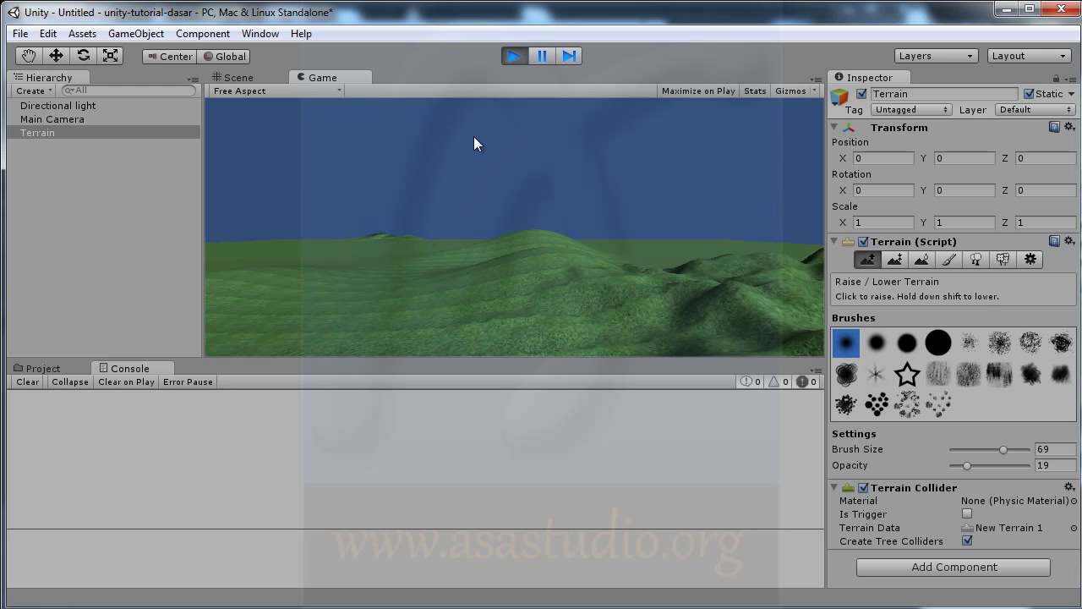
pyautogui.click(513, 55)
pyautogui.click(241, 77)
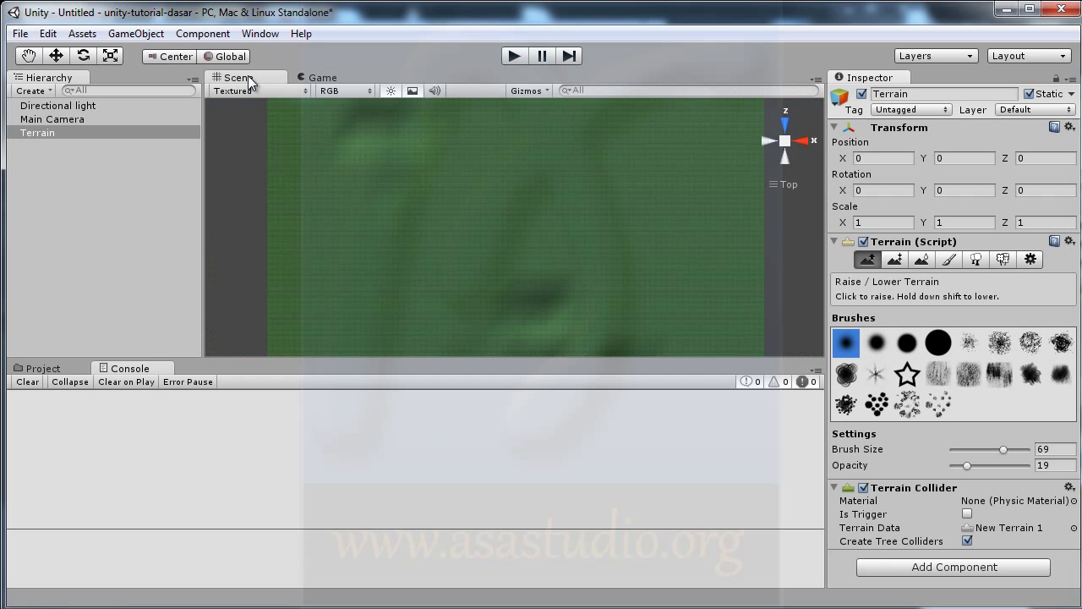
# - Build a rounded hill near the top-left using the soft round brush at opacity 47
pyautogui.click(880, 340)
pyautogui.moveTo(964, 465); pyautogui.dragTo(986, 465)
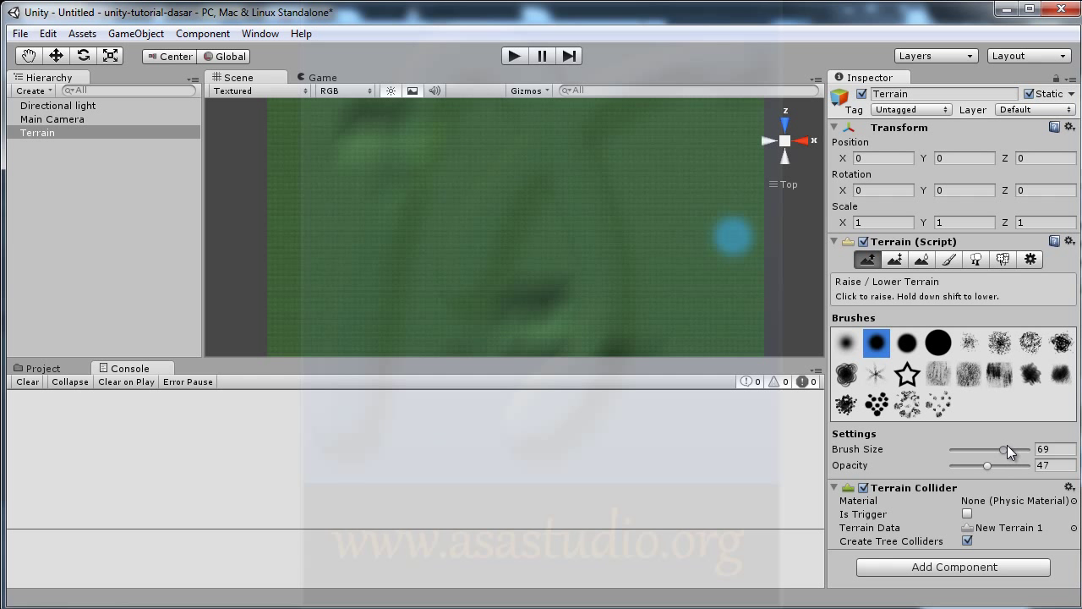
pyautogui.moveTo(419, 131)
pyautogui.mouseDown()
pyautogui.moveTo(347, 127)
pyautogui.moveTo(338, 158)
pyautogui.mouseUp()
pyautogui.moveTo(414, 171)
pyautogui.mouseDown()
pyautogui.moveTo(429, 144)
pyautogui.moveTo(370, 111)
pyautogui.mouseUp()
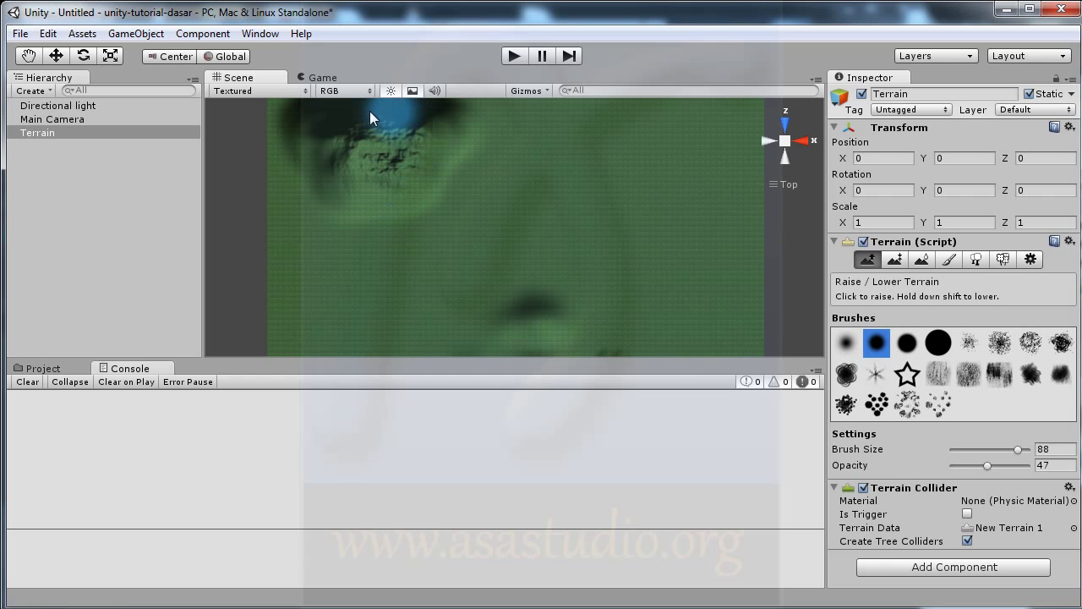
# - Preview the new hill in Play mode, then switch the Terrain to Paint Texture
pyautogui.click(514, 56)
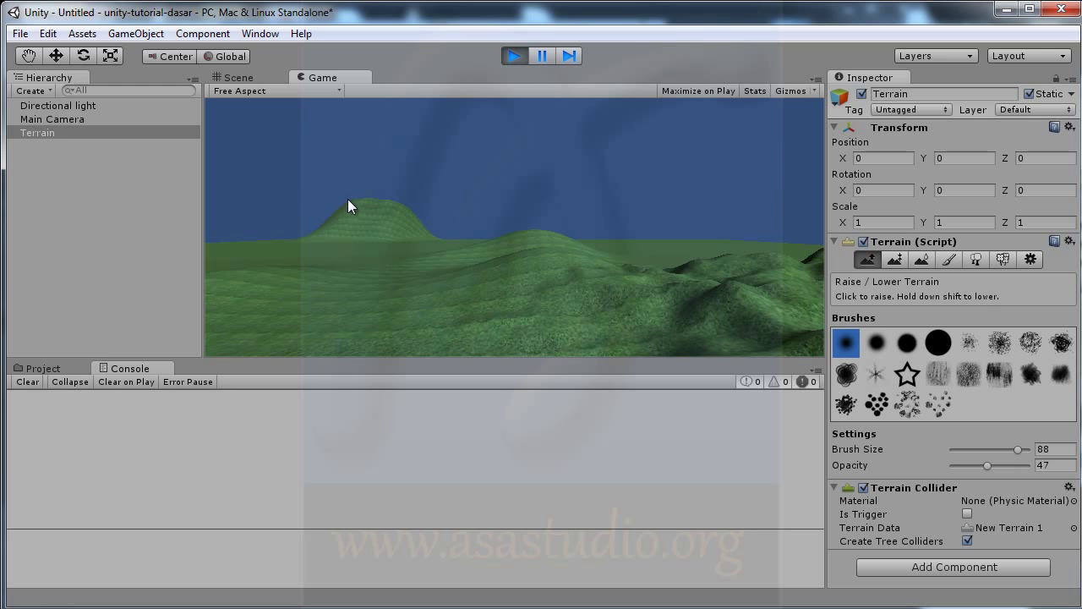
pyautogui.click(509, 55)
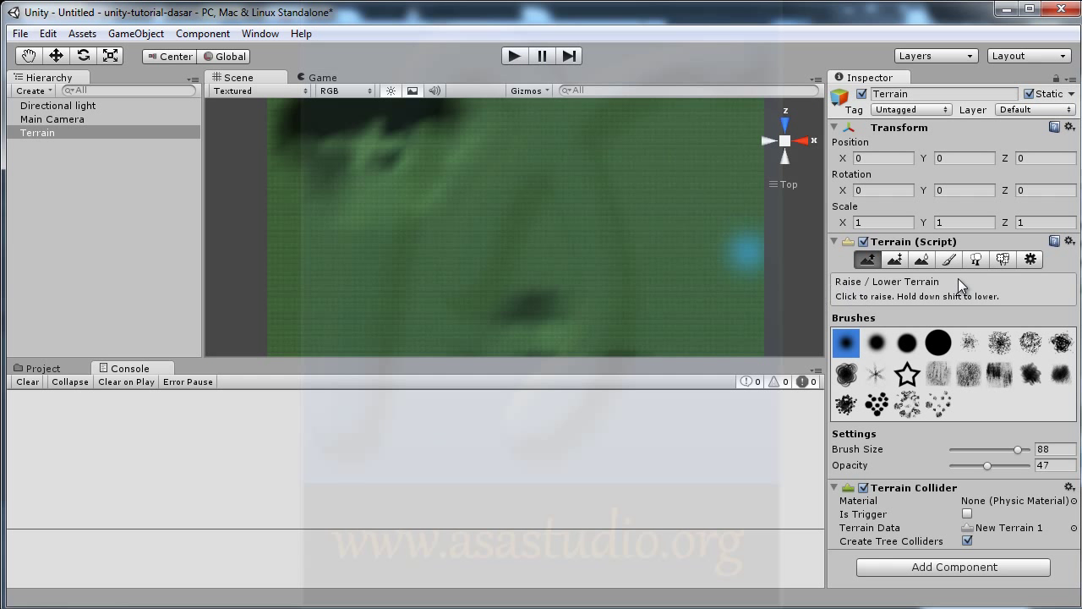
pyautogui.click(949, 258)
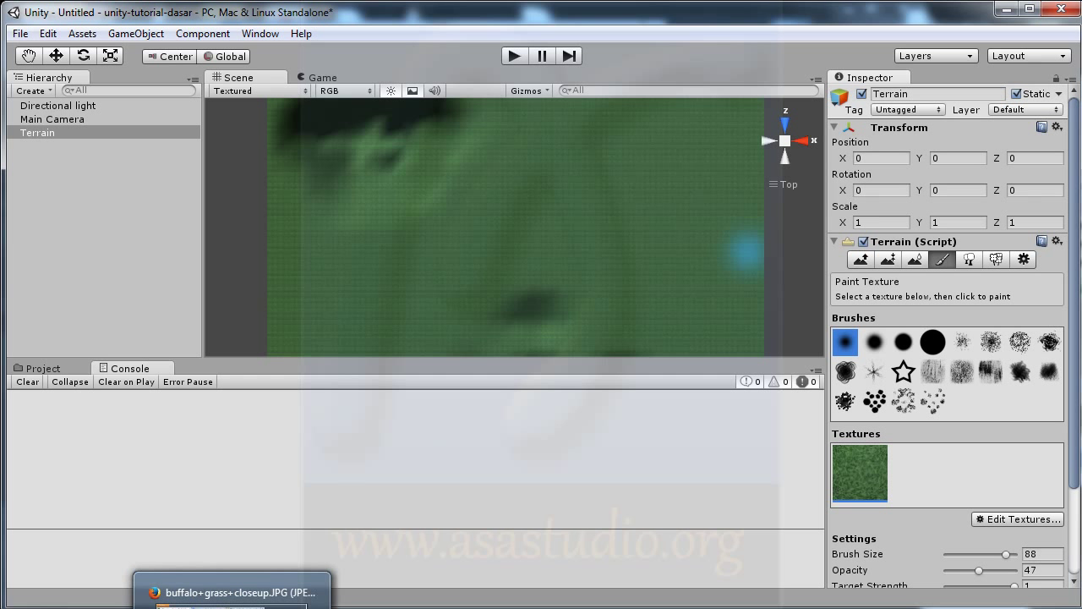
pyautogui.click(231, 591)
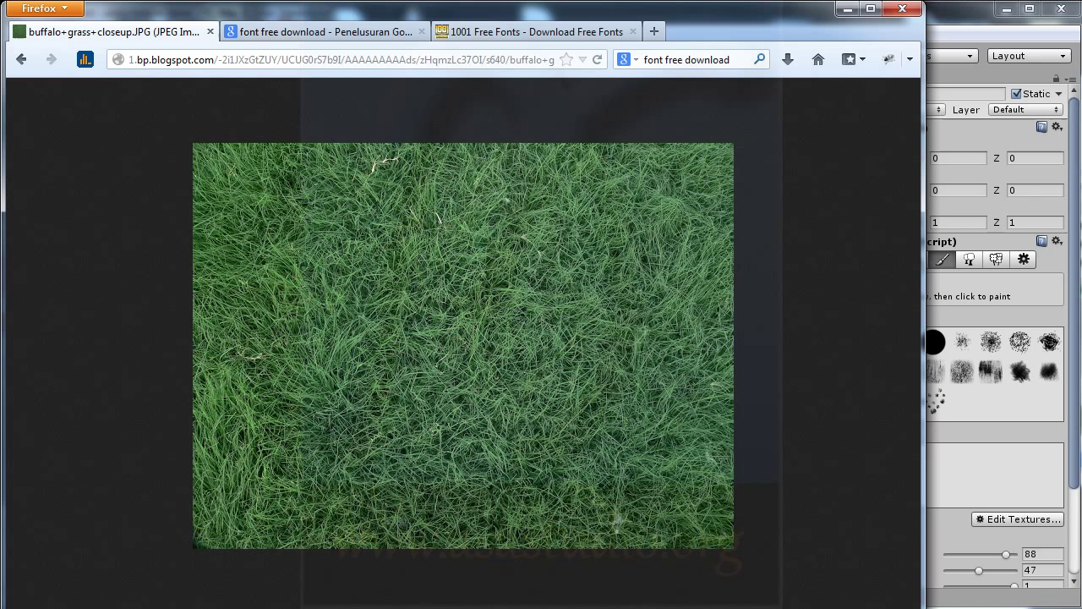
# - Search Google for 'ground' and open a reddish-brown dirt photo from the image results
pyautogui.click(732, 59)
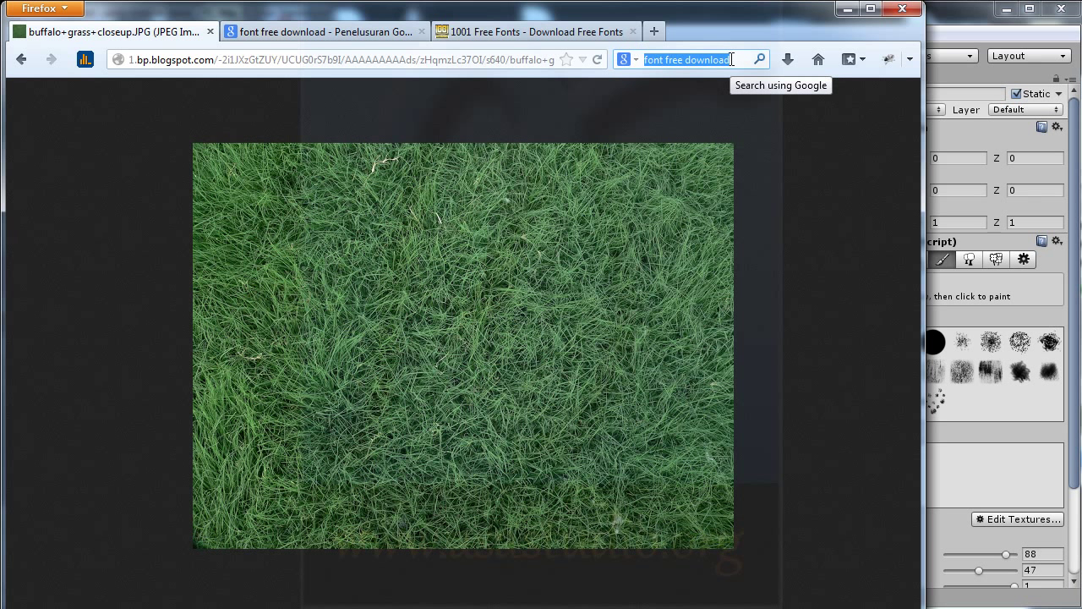
pyautogui.write('br')
pyautogui.write('u')
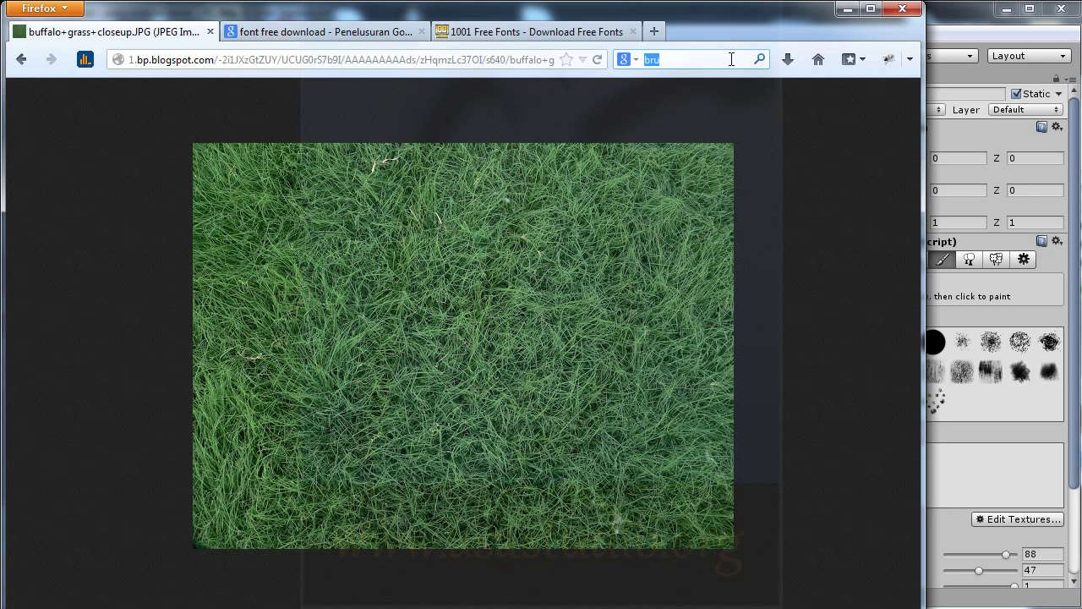
pyautogui.write('gr')
pyautogui.write('oun')
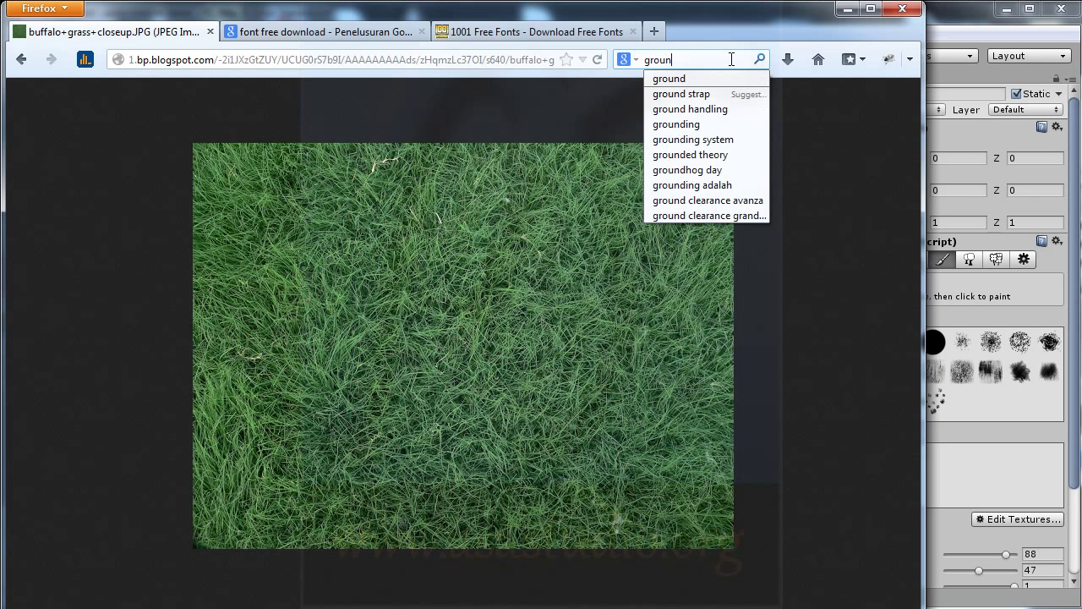
pyautogui.write('d')
pyautogui.press('Return')
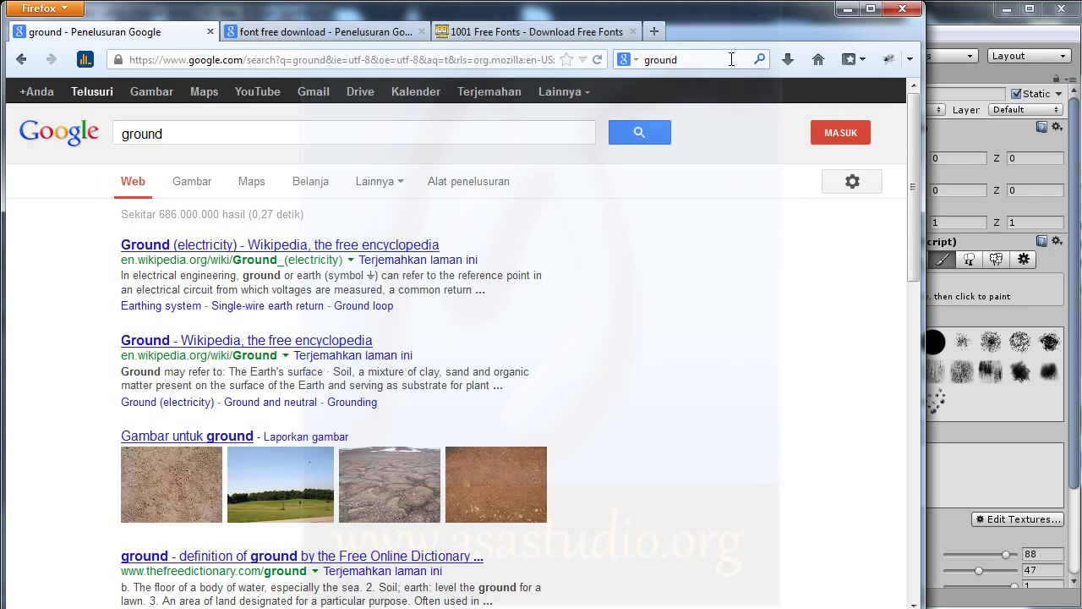
pyautogui.click(499, 498)
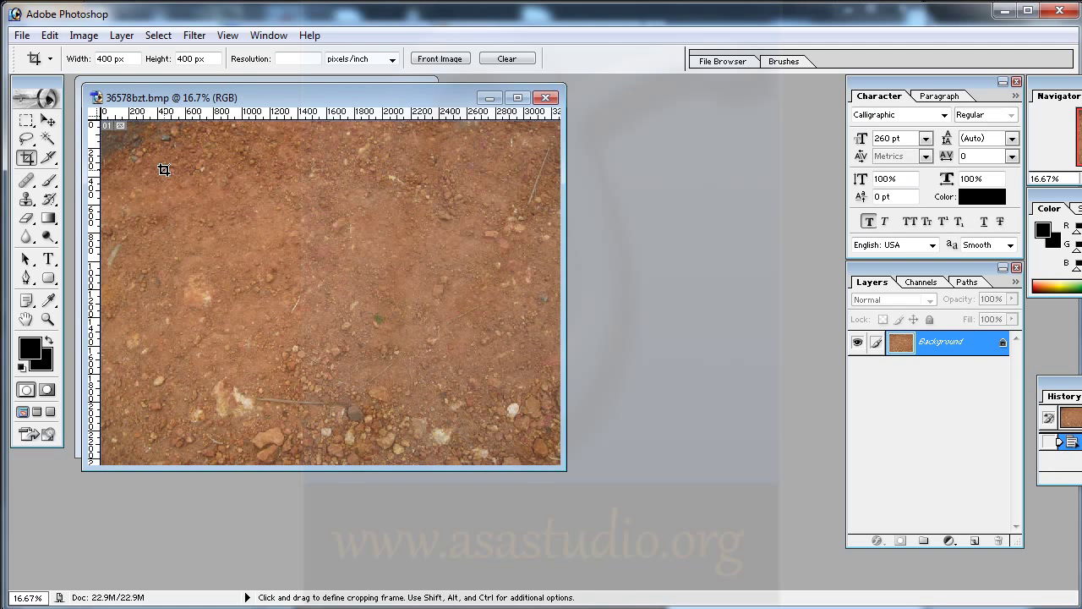
# - Crop the dirt photo to a 400 × 400 px square positioned over the dirt
pyautogui.moveTo(437, 394); pyautogui.dragTo(437, 393)
pyautogui.moveTo(289, 263)
pyautogui.mouseDown()
pyautogui.moveTo(383, 268)
pyautogui.moveTo(359, 268)
pyautogui.mouseUp()
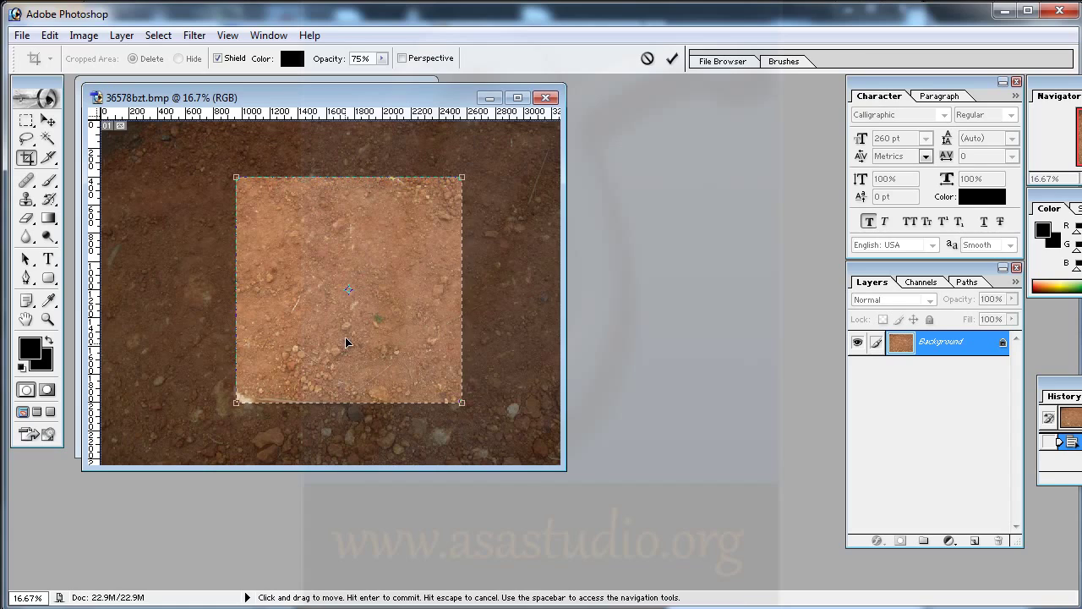
pyautogui.press('Return')
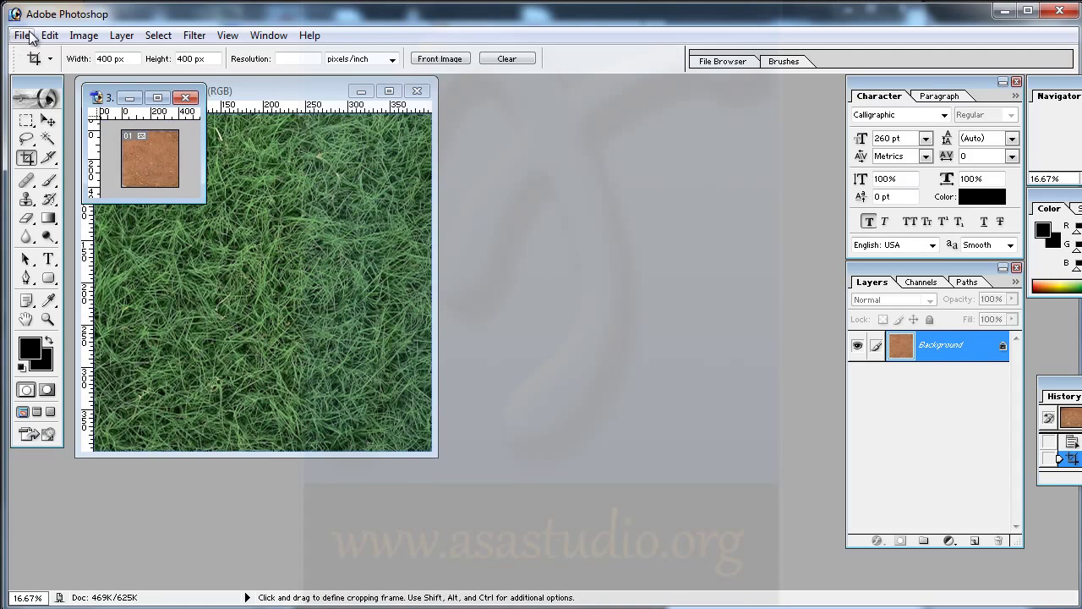
# - Save for Web as tanah.jpg in the Gambar folder, replacing the existing file
pyautogui.click(25, 36)
pyautogui.click(67, 211)
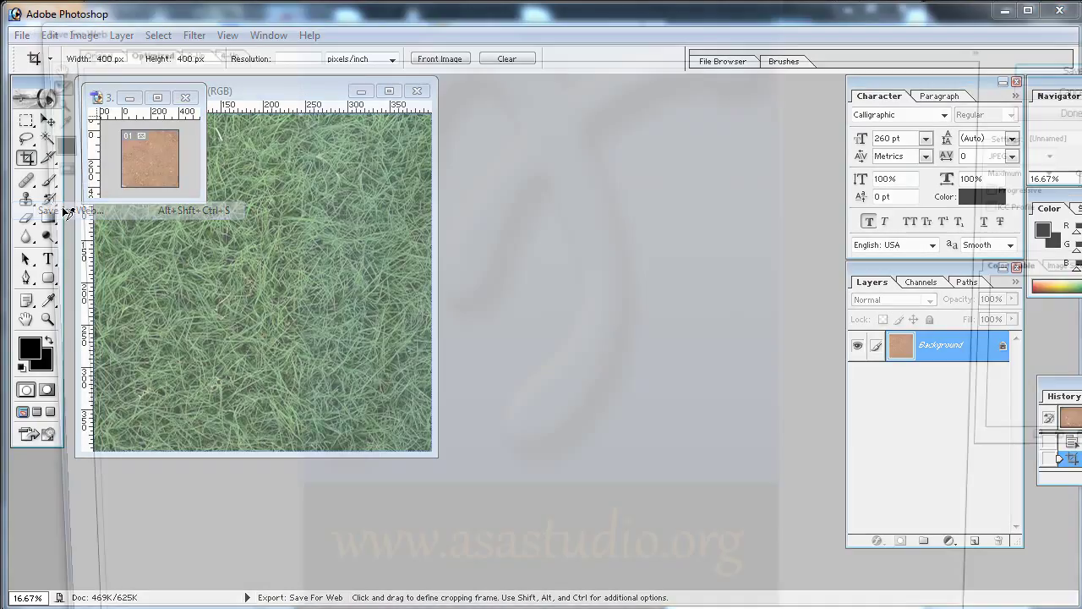
pyautogui.click(1064, 68)
pyautogui.click(511, 177)
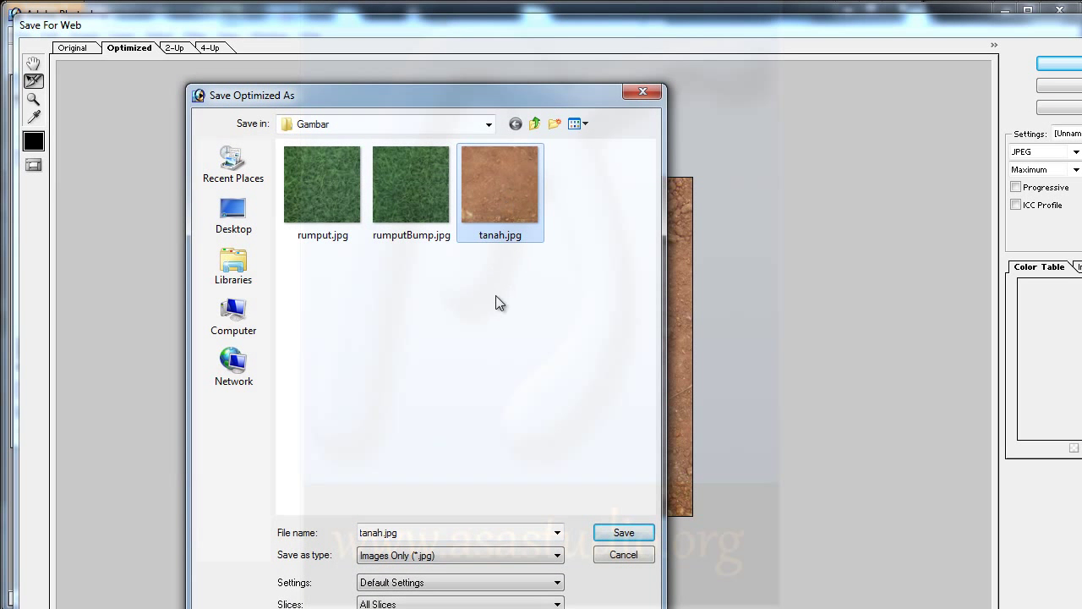
pyautogui.click(627, 533)
pyautogui.click(723, 228)
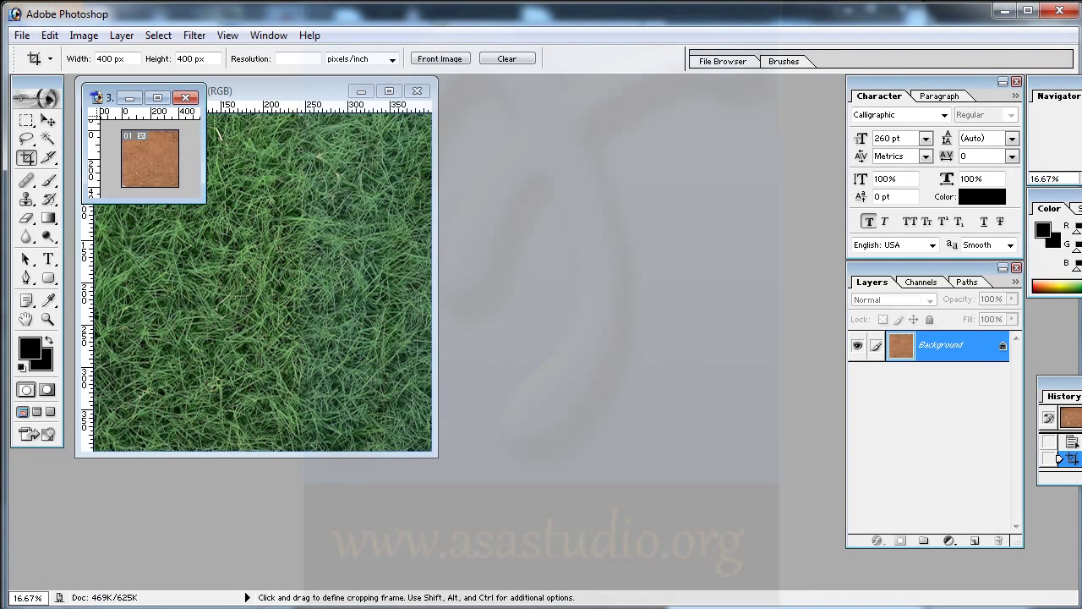
pyautogui.click(668, 599)
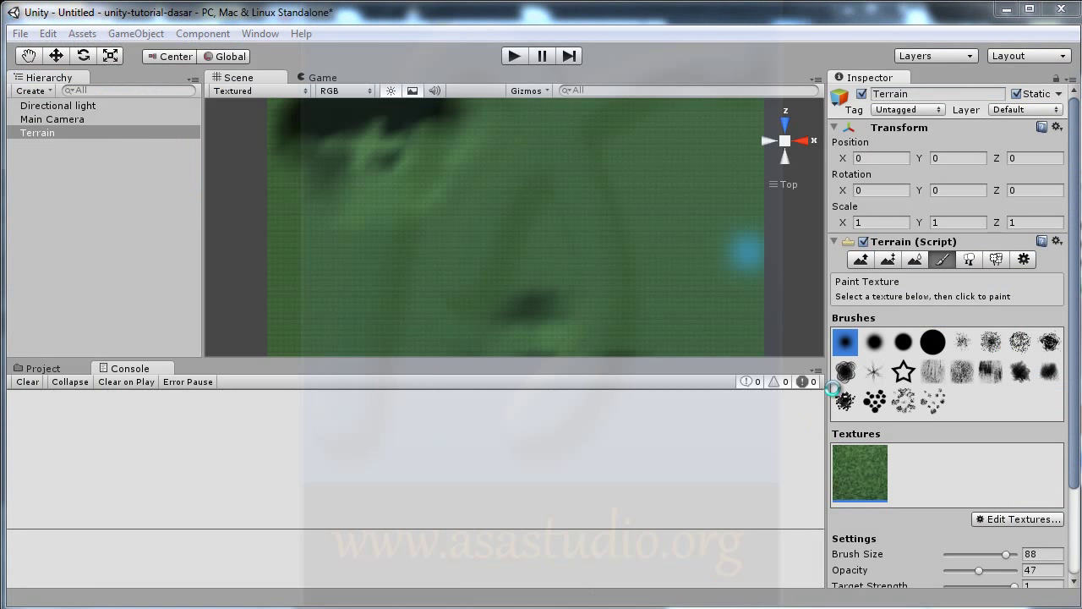
# - Add the tanah image as a second terrain texture beside grass and select it for painting
pyautogui.click(1017, 519)
pyautogui.click(1002, 522)
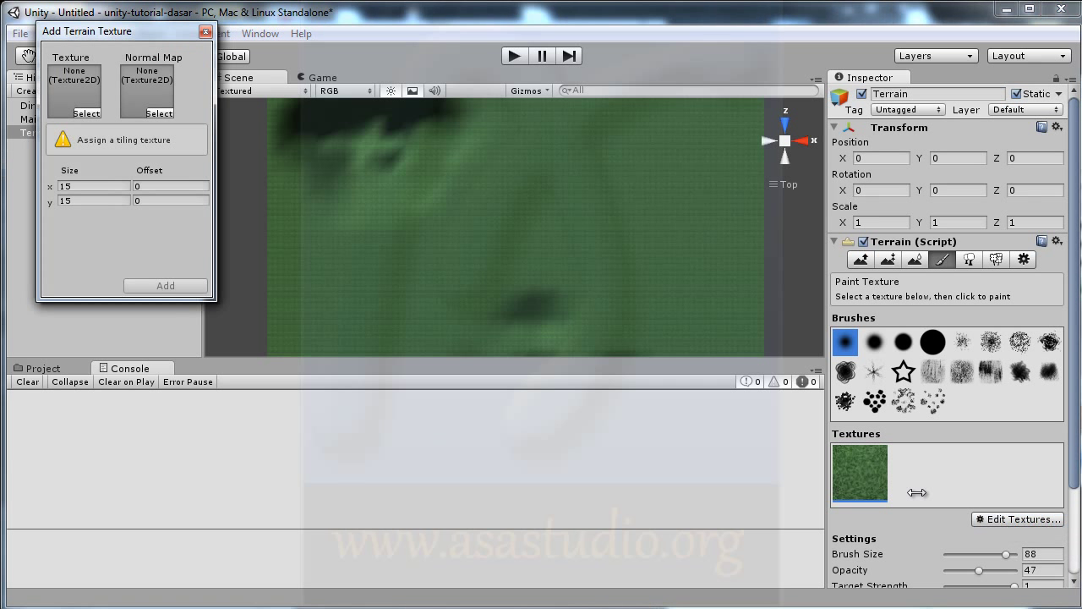
pyautogui.click(93, 114)
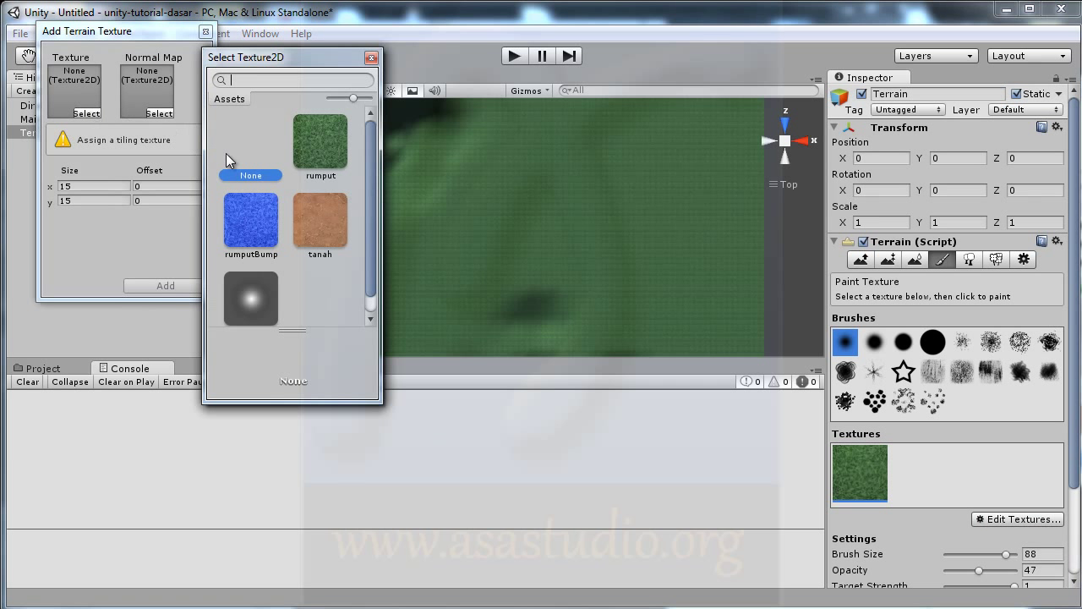
pyautogui.click(320, 237)
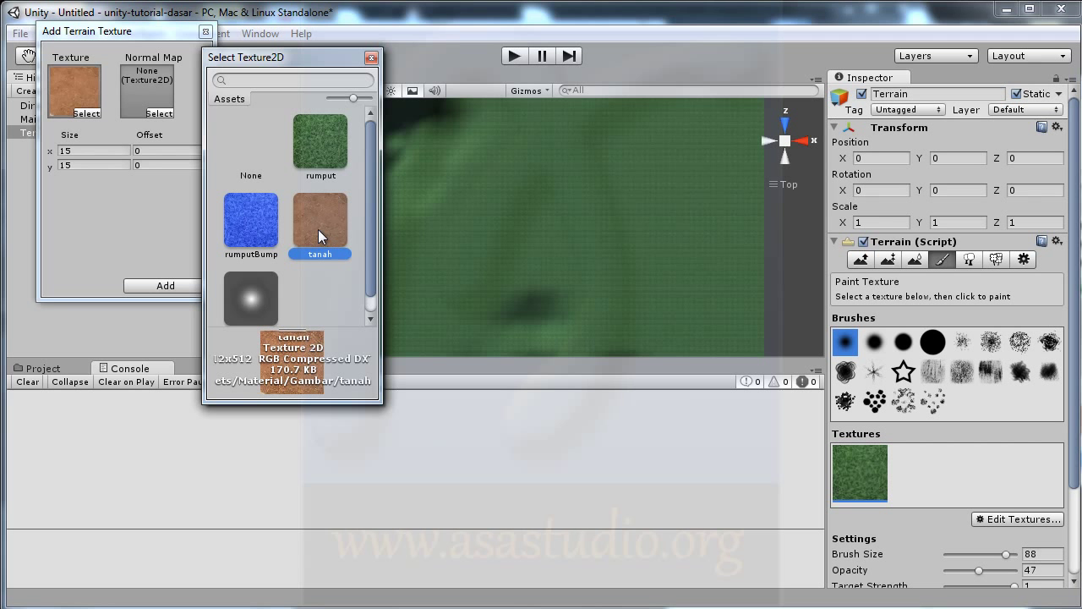
pyautogui.doubleClick(319, 237)
pyautogui.click(165, 286)
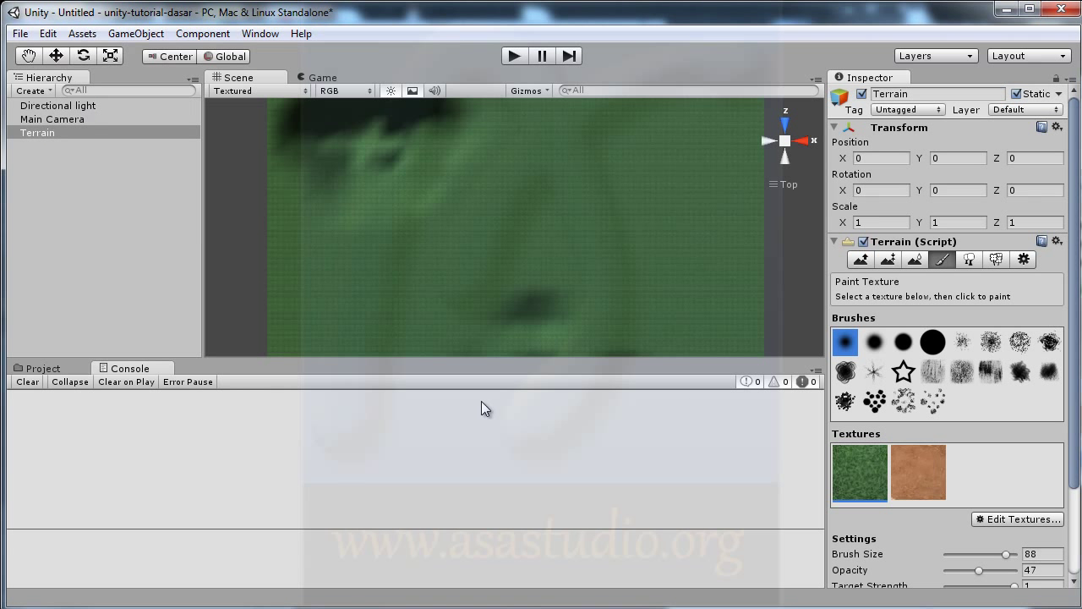
pyautogui.click(928, 483)
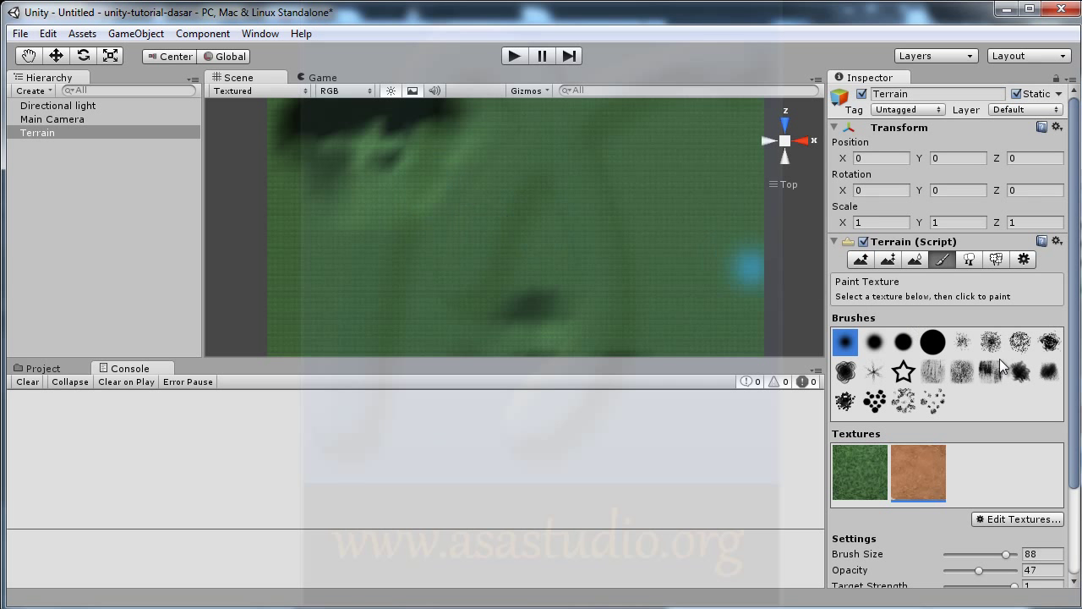
# - Paint tanah dirt onto the top-left hill and preview it in Play mode
pyautogui.moveTo(427, 156)
pyautogui.mouseDown()
pyautogui.moveTo(404, 183)
pyautogui.moveTo(402, 112)
pyautogui.moveTo(447, 120)
pyautogui.mouseUp()
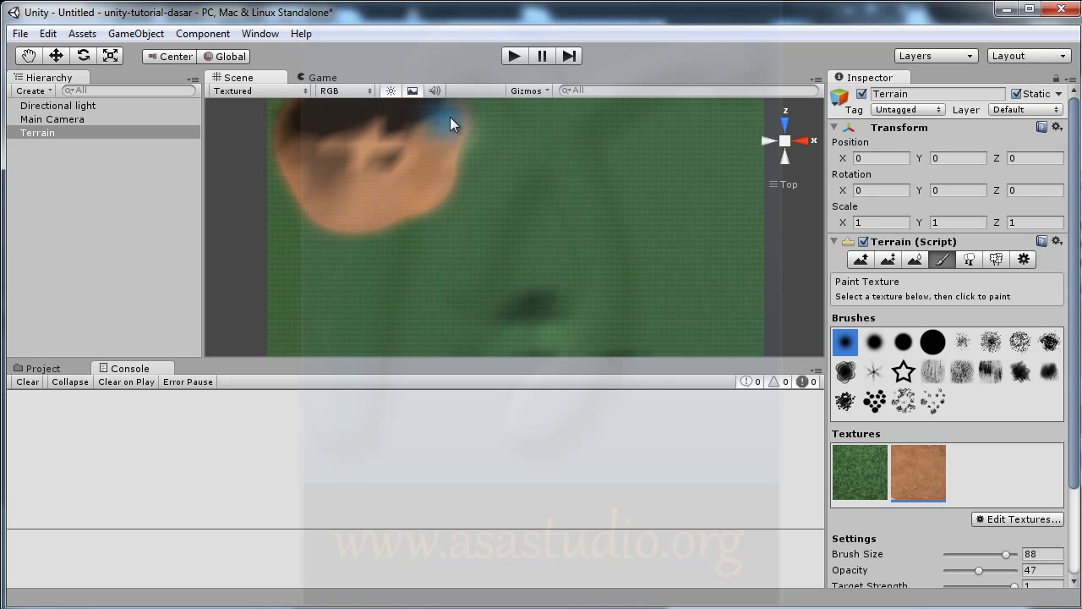
pyautogui.click(515, 54)
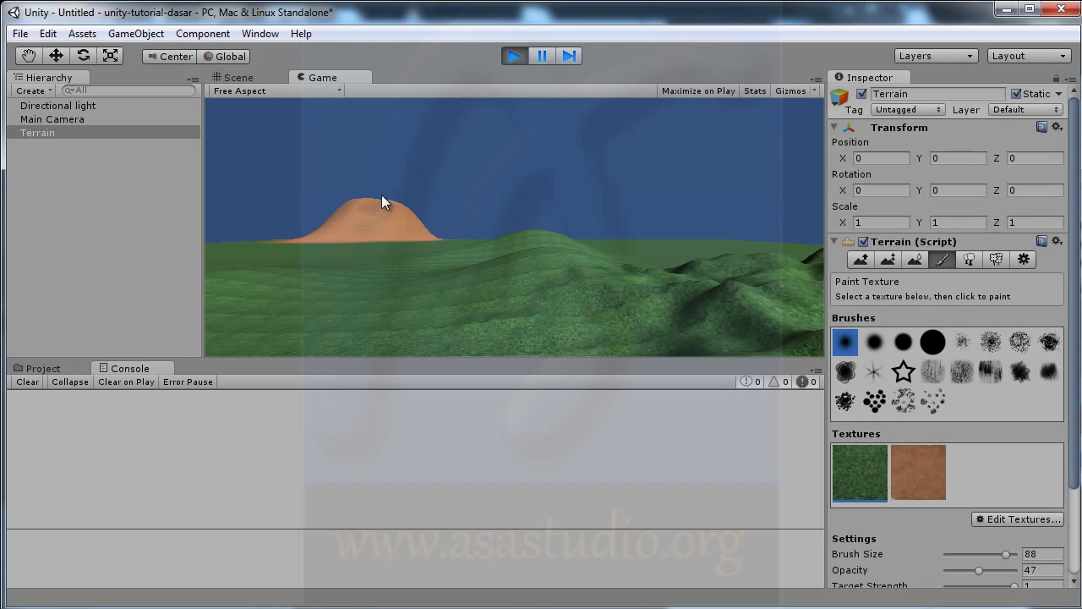
pyautogui.click(517, 55)
pyautogui.click(245, 81)
# - Paint a sand patch onto another green area of the terrain and preview it in Play mode
pyautogui.moveTo(659, 286); pyautogui.dragTo(566, 164, button='middle')
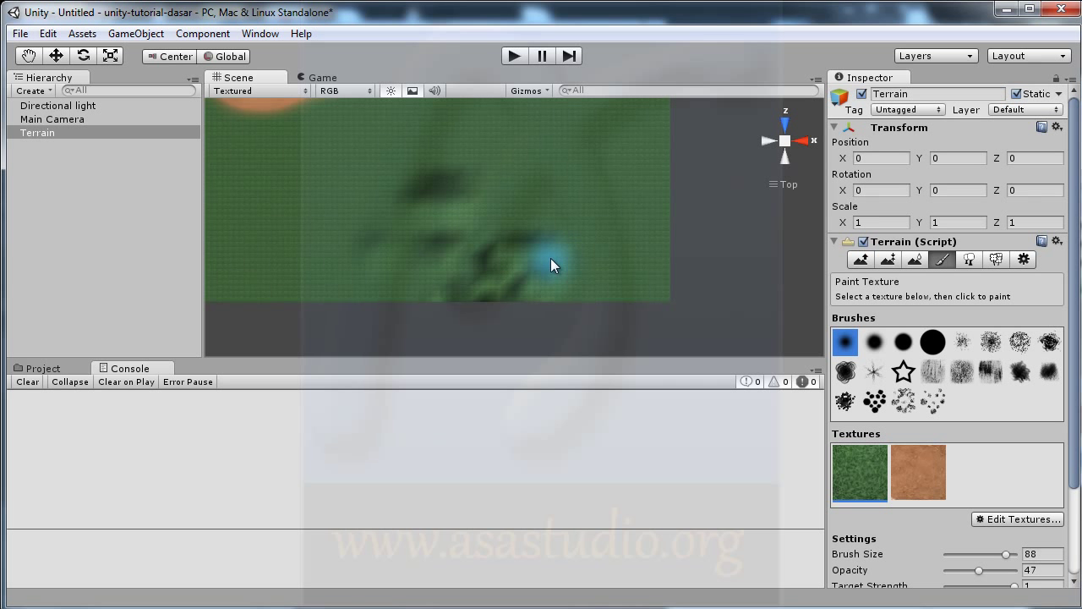
pyautogui.click(898, 485)
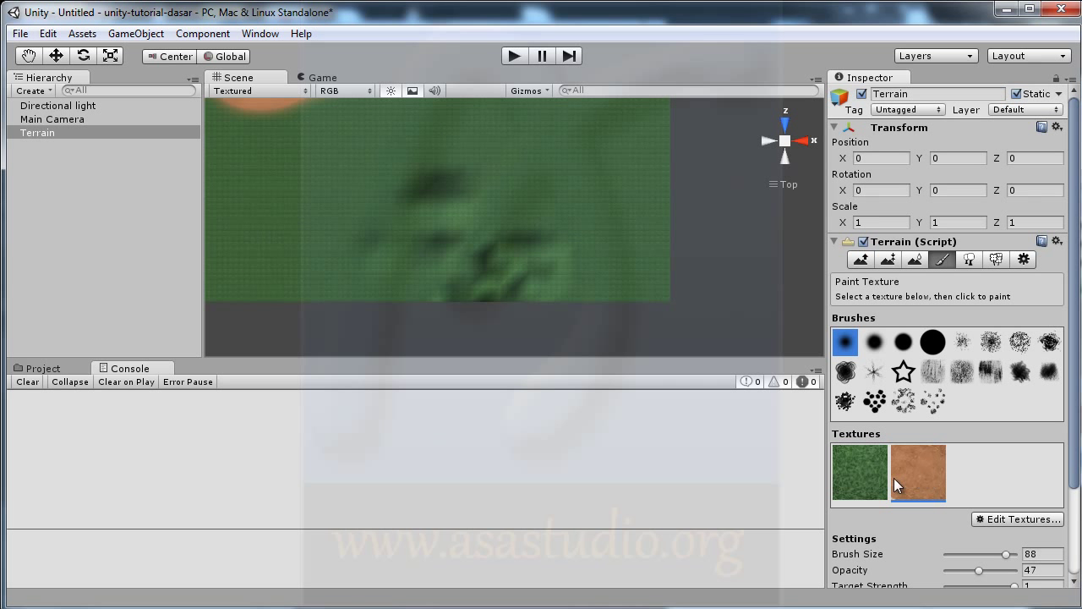
pyautogui.moveTo(547, 248); pyautogui.dragTo(486, 282)
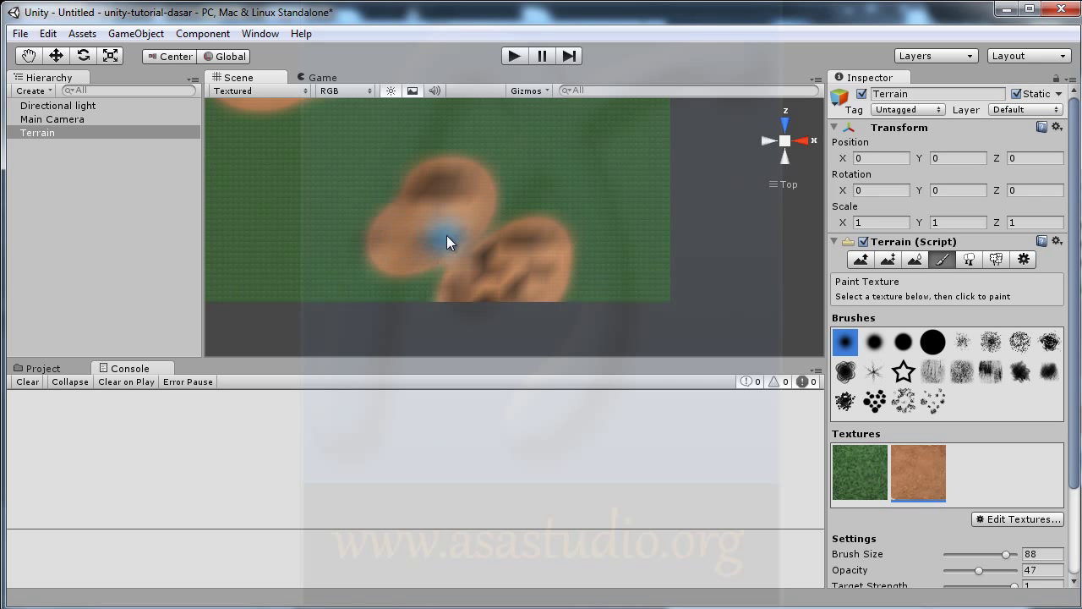
pyautogui.click(516, 59)
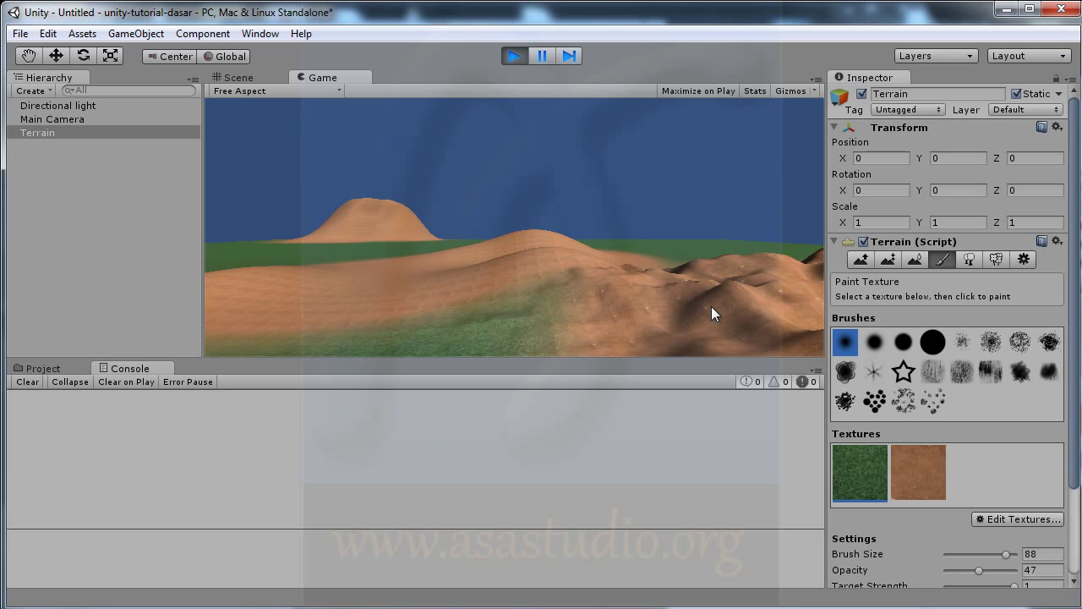
pyautogui.click(513, 57)
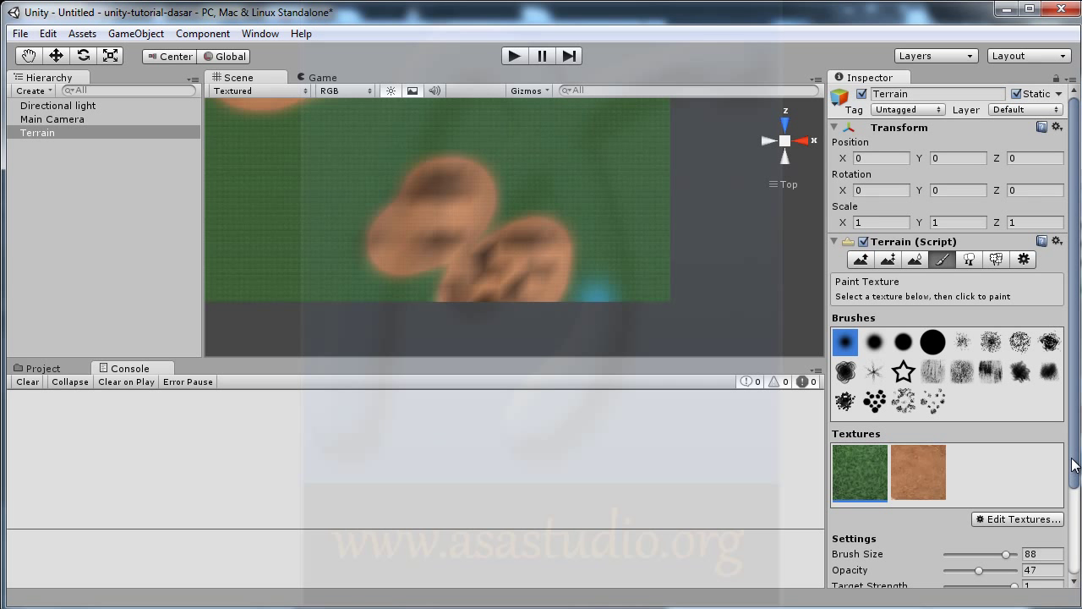
# - At Target Strength 0.36, paint a faint dirt layer left of the patch and preview it
pyautogui.moveTo(1073, 464); pyautogui.dragTo(1074, 548)
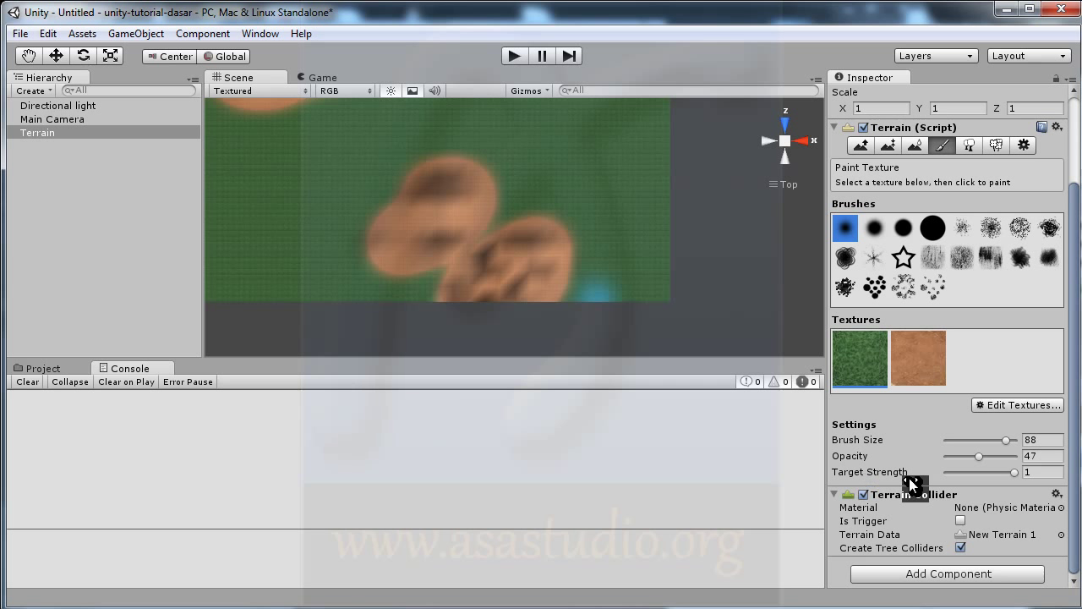
pyautogui.moveTo(1014, 472); pyautogui.dragTo(972, 472)
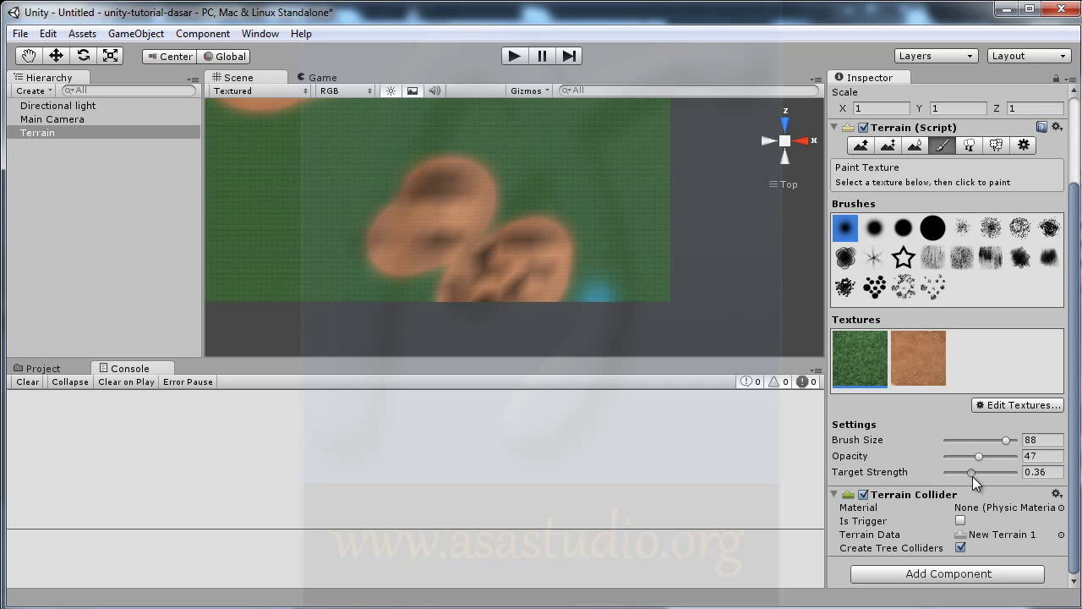
pyautogui.moveTo(386, 241)
pyautogui.mouseDown()
pyautogui.moveTo(414, 237)
pyautogui.moveTo(469, 303)
pyautogui.moveTo(454, 313)
pyautogui.mouseUp()
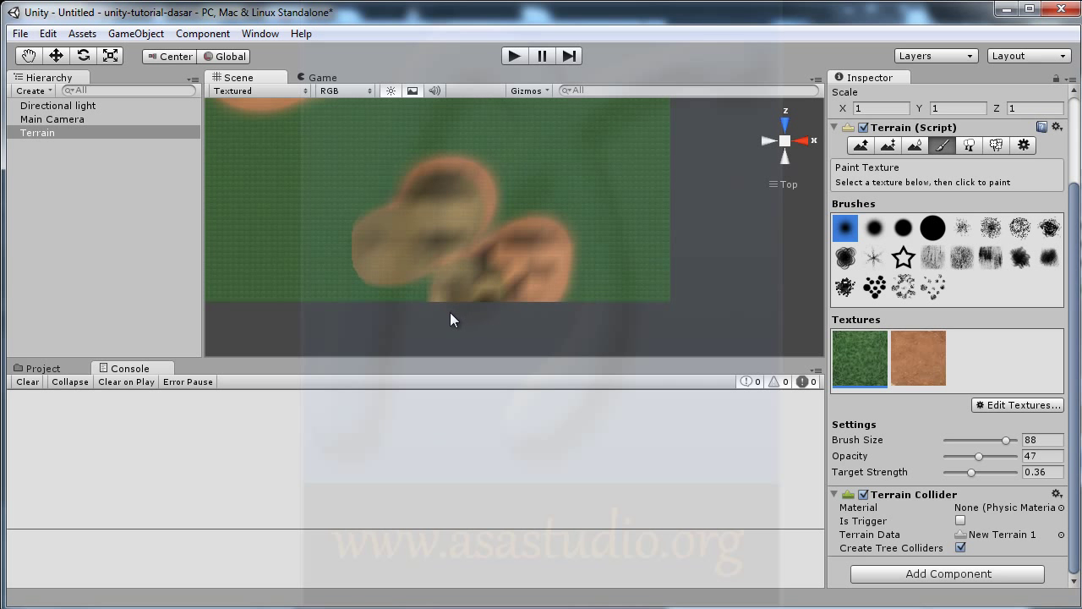
pyautogui.click(514, 56)
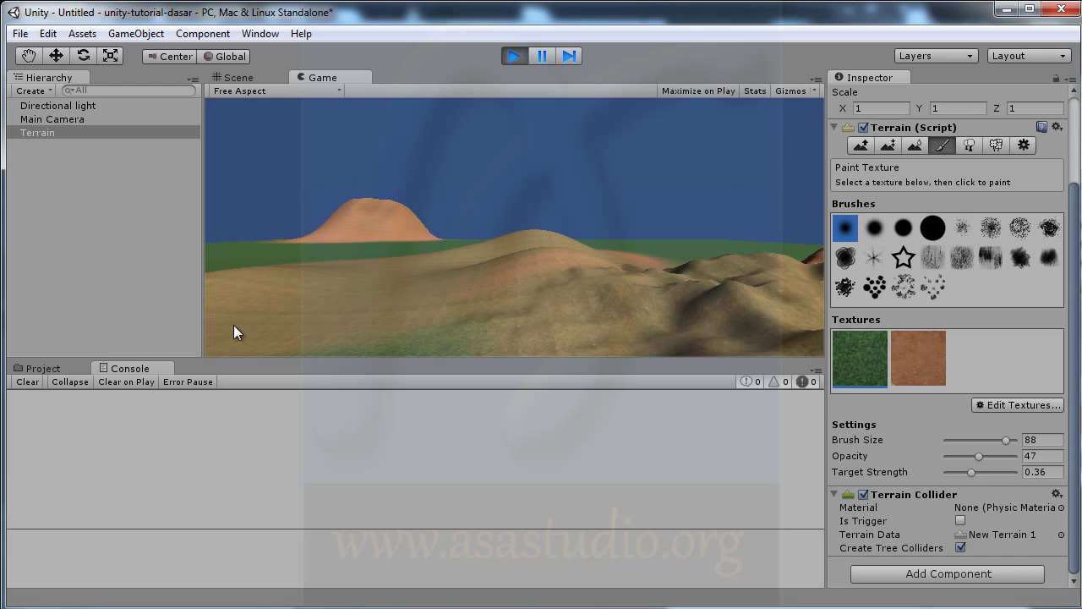
pyautogui.click(513, 55)
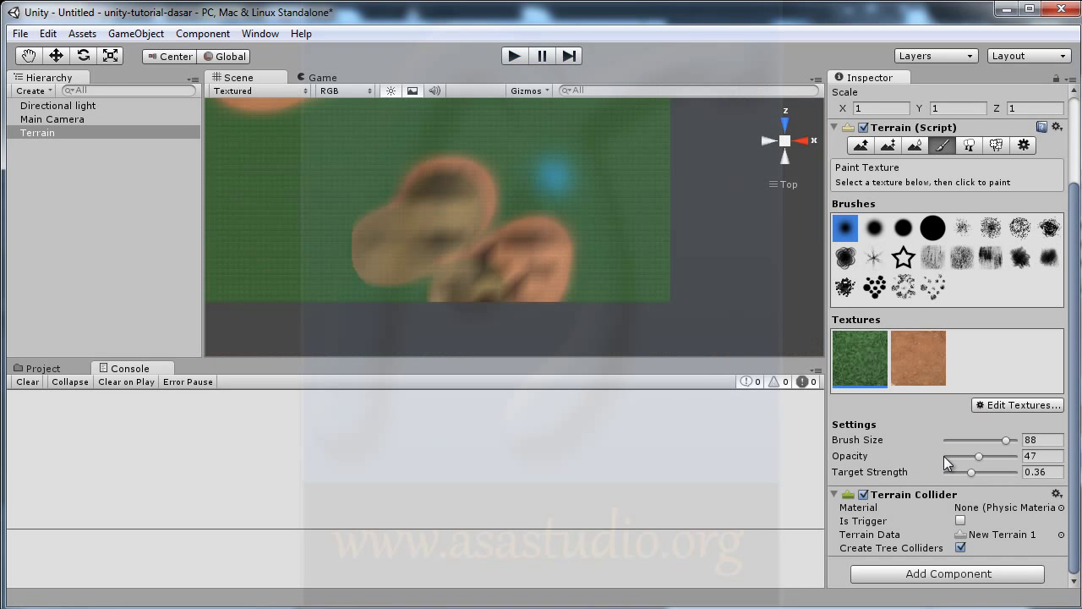
# - At Target Strength 1, repaint grass over part of the dirt, add a dirt stroke, and preview
pyautogui.moveTo(973, 471); pyautogui.dragTo(1019, 472)
pyautogui.moveTo(451, 241); pyautogui.dragTo(406, 243)
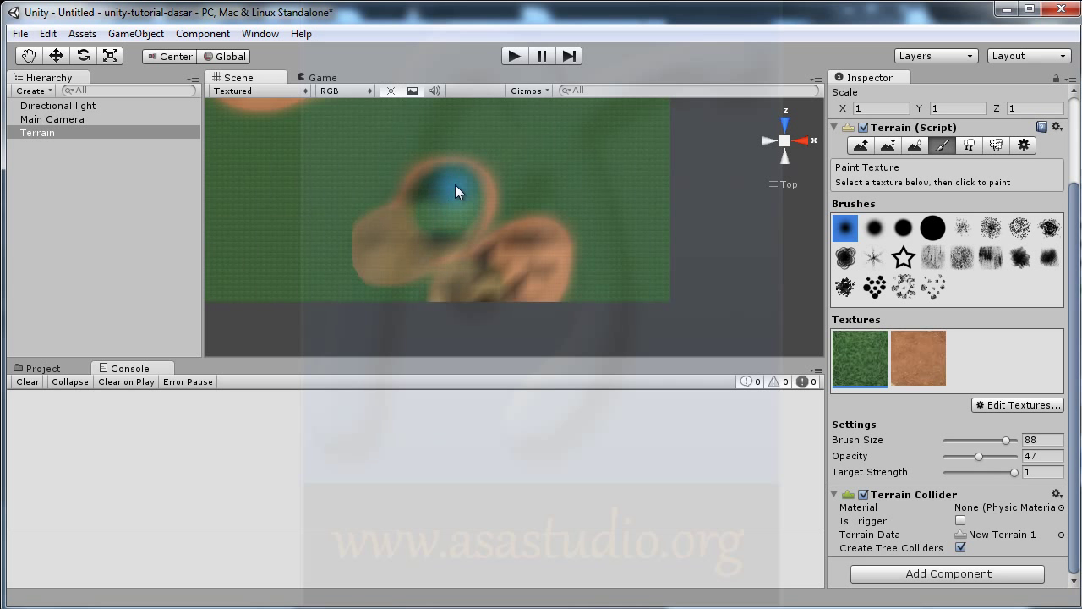
pyautogui.hotkey('shift', '.')
pyautogui.moveTo(471, 248)
pyautogui.mouseDown()
pyautogui.moveTo(462, 193)
pyautogui.moveTo(480, 202)
pyautogui.moveTo(520, 292)
pyautogui.mouseUp()
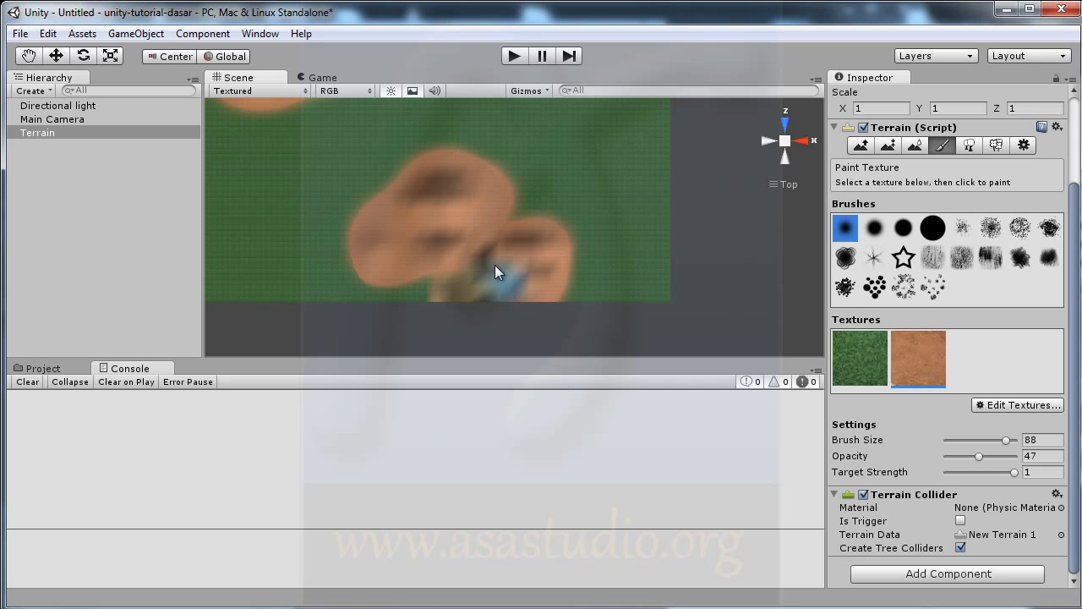
pyautogui.click(515, 55)
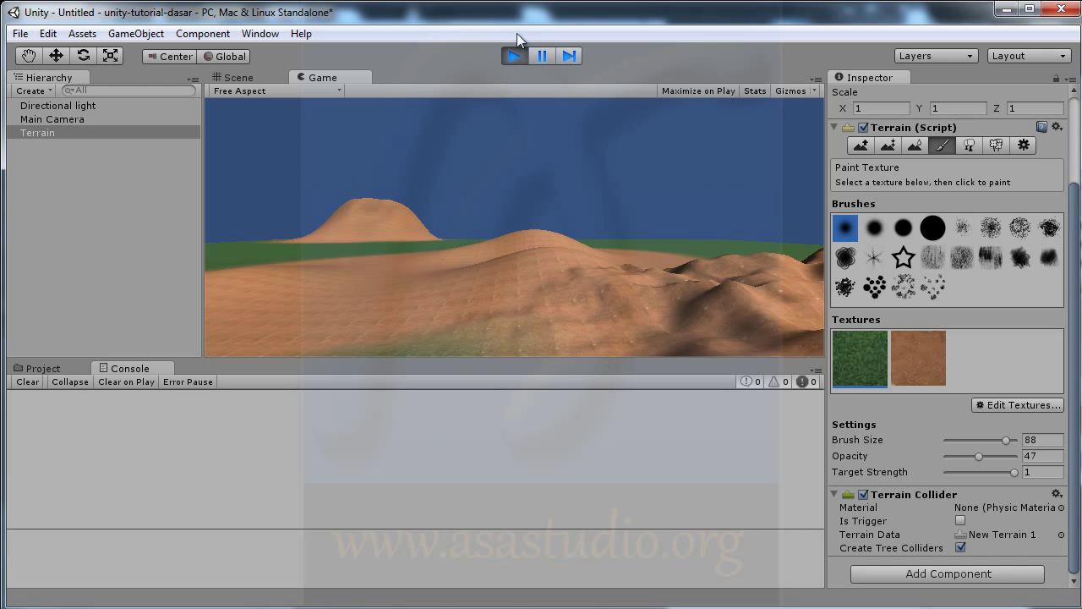
pyautogui.click(513, 55)
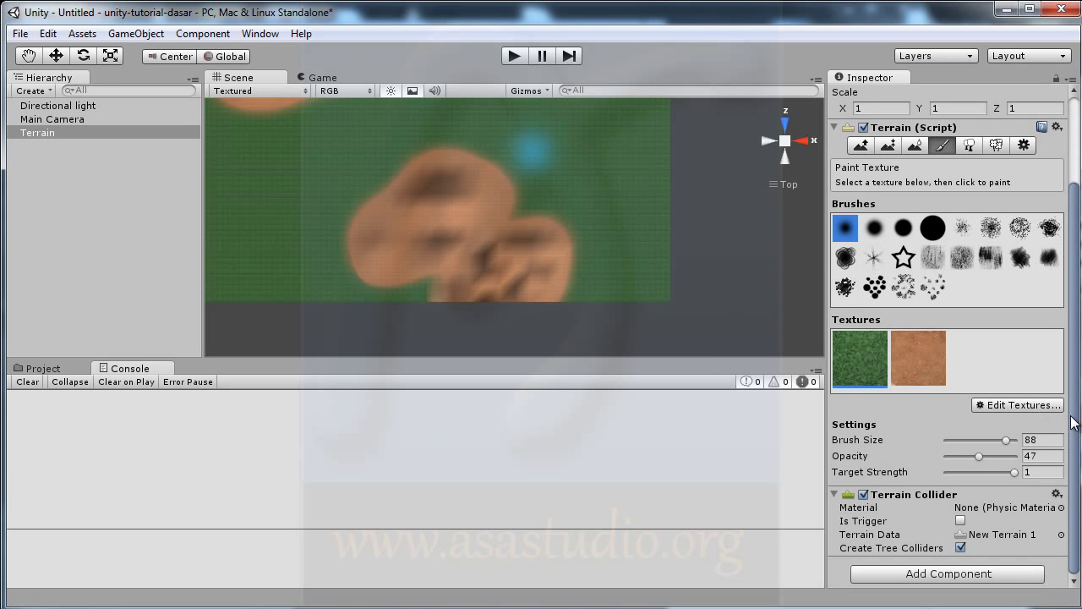
# - Paint the dirt hill to height 120 with Paint Height, previewing the plateau twice in Play mode
pyautogui.click(889, 144)
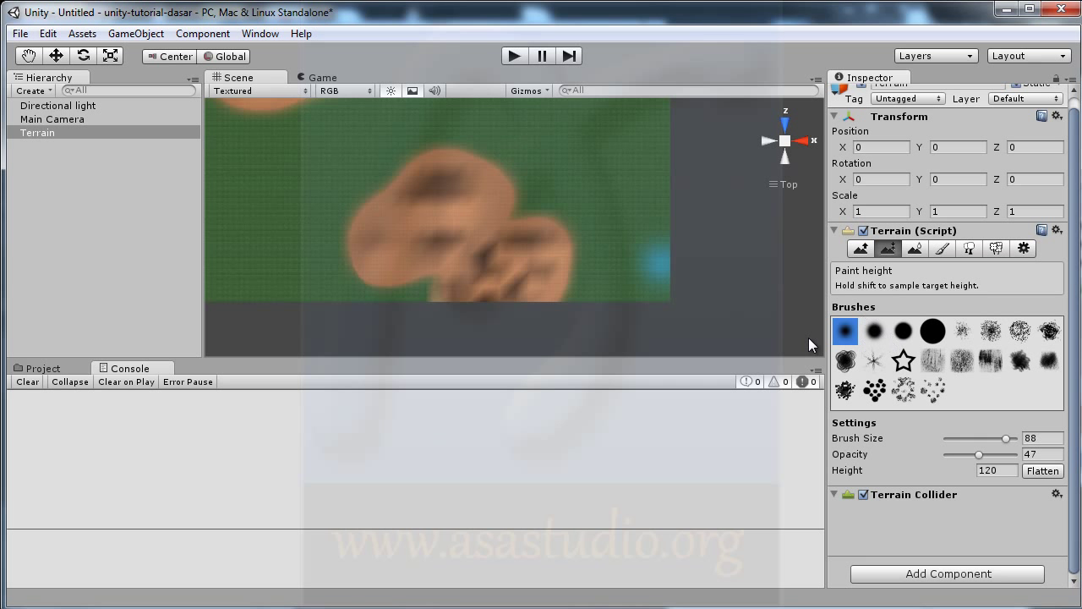
pyautogui.moveTo(499, 255); pyautogui.dragTo(527, 296)
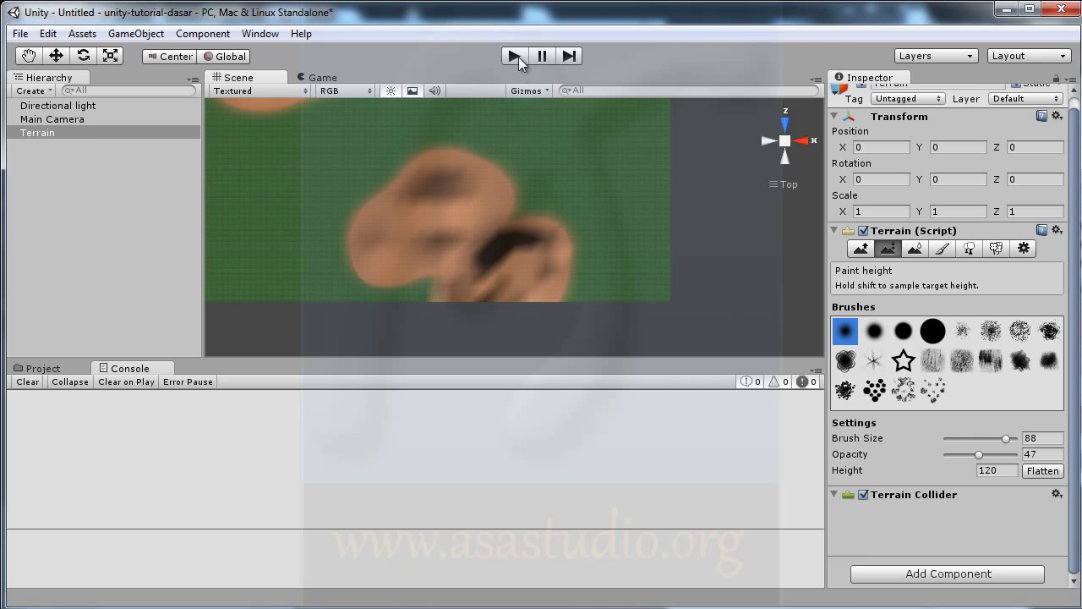
pyautogui.click(519, 57)
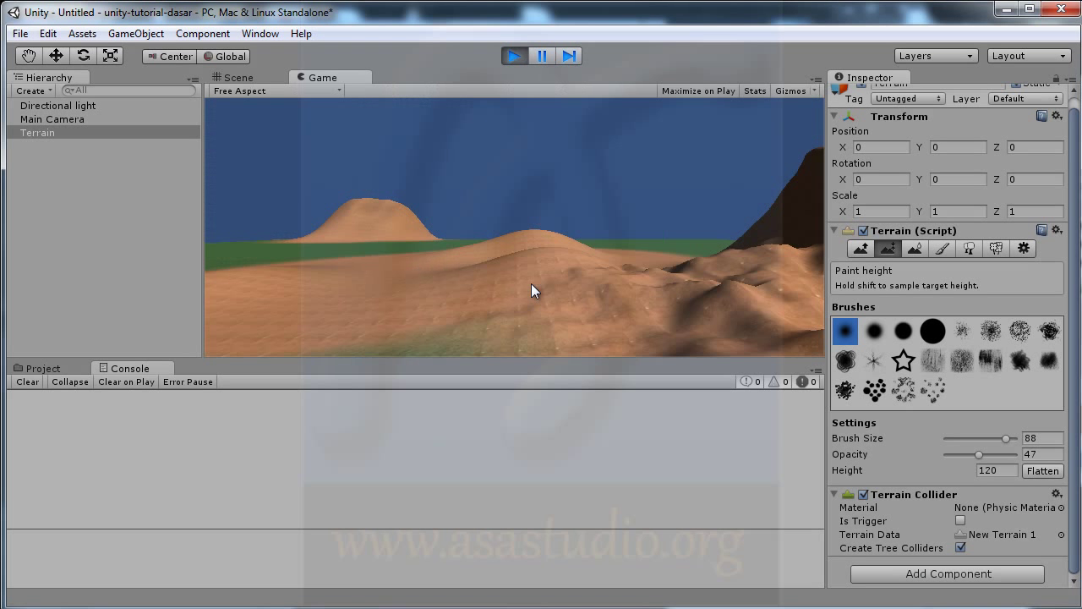
pyautogui.click(514, 56)
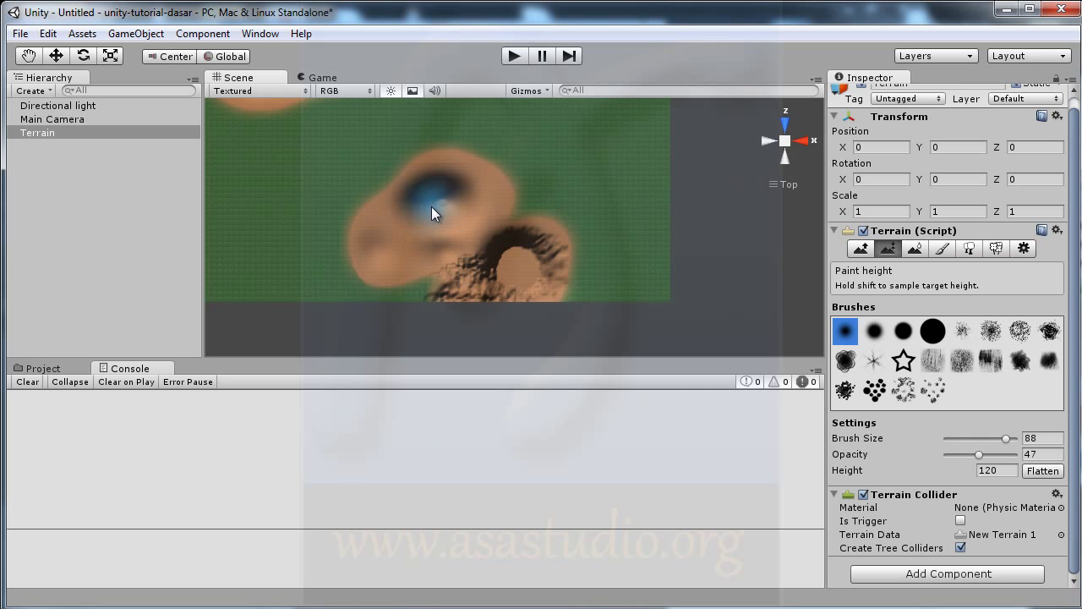
pyautogui.click(511, 53)
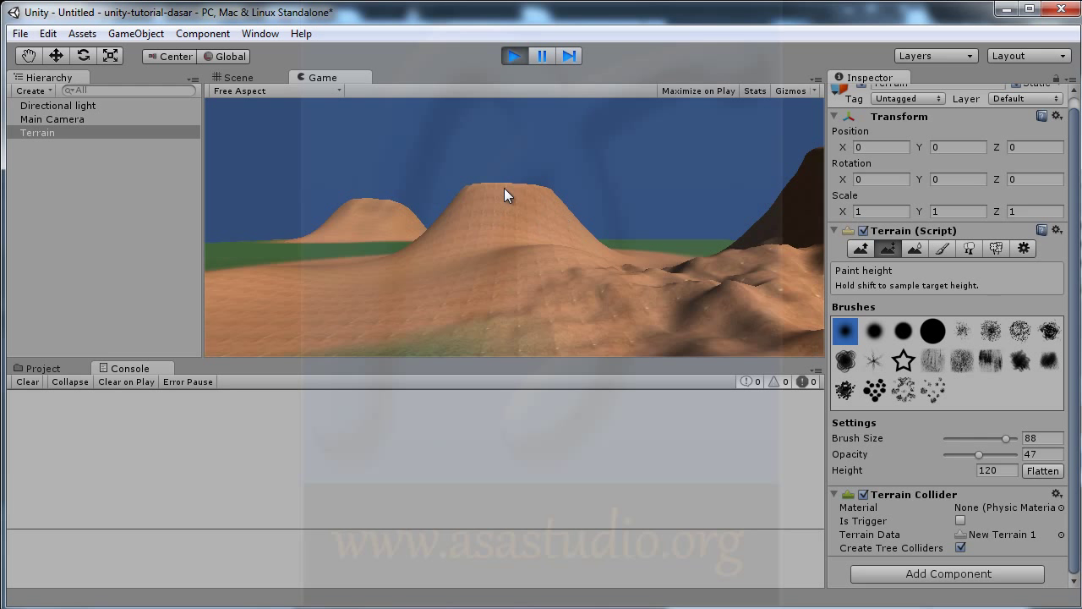
pyautogui.click(519, 60)
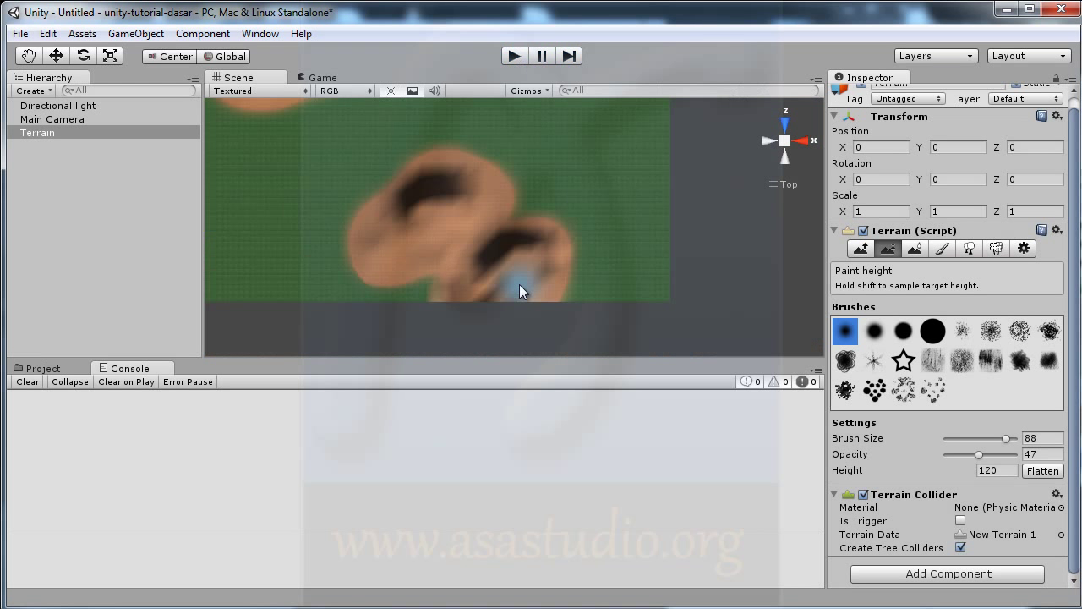
# - Pass through Smooth Height to Place Trees, start Edit Trees > Add Tree, then close it without a tree
pyautogui.click(920, 253)
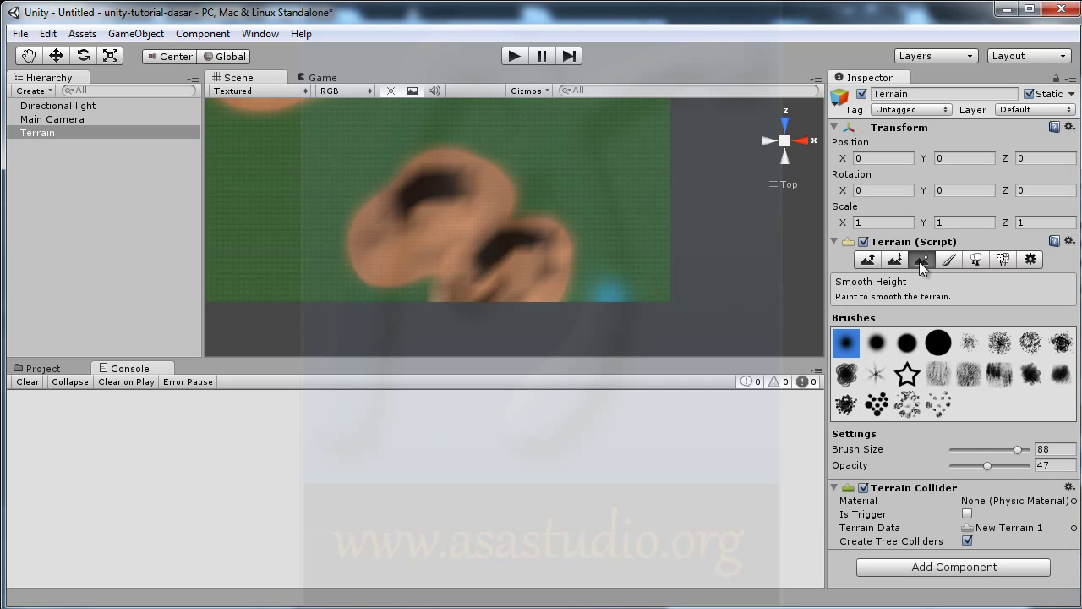
pyautogui.click(977, 261)
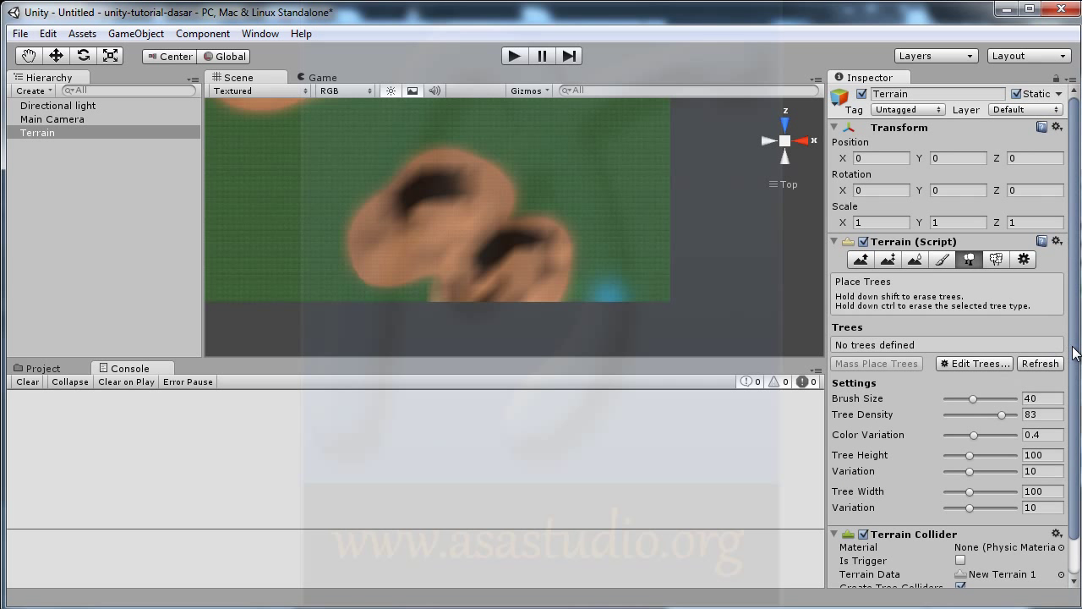
pyautogui.scroll(-2, 1079, 423)
pyautogui.click(973, 324)
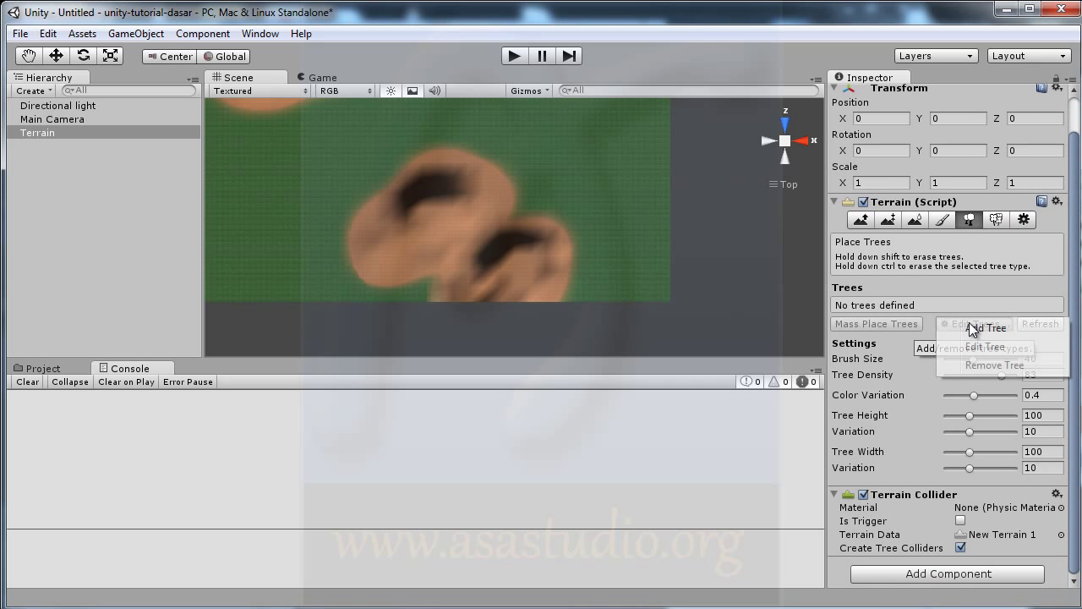
pyautogui.click(986, 328)
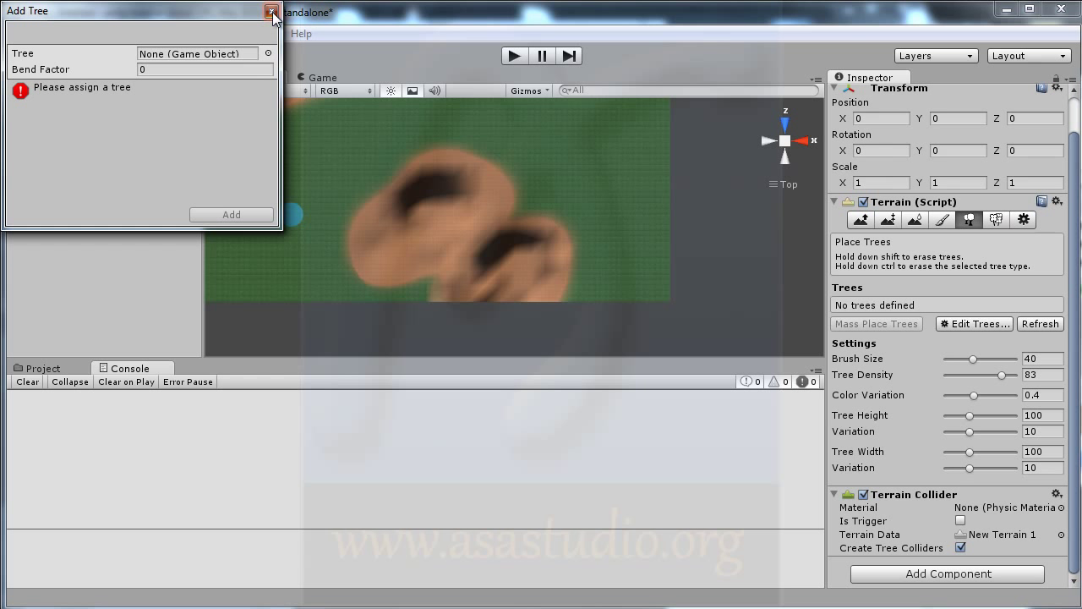
pyautogui.click(271, 13)
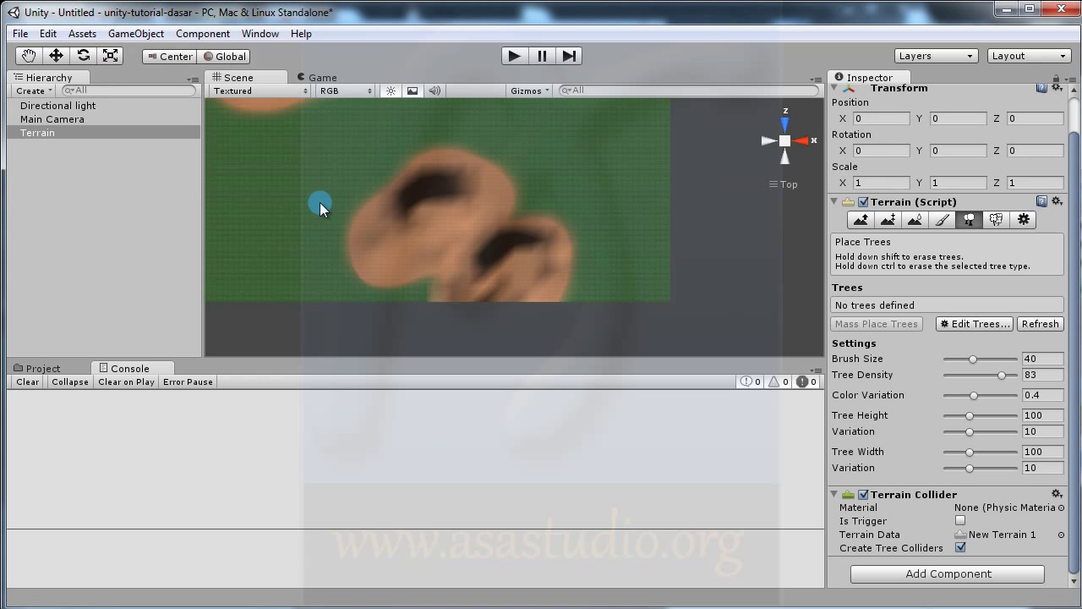